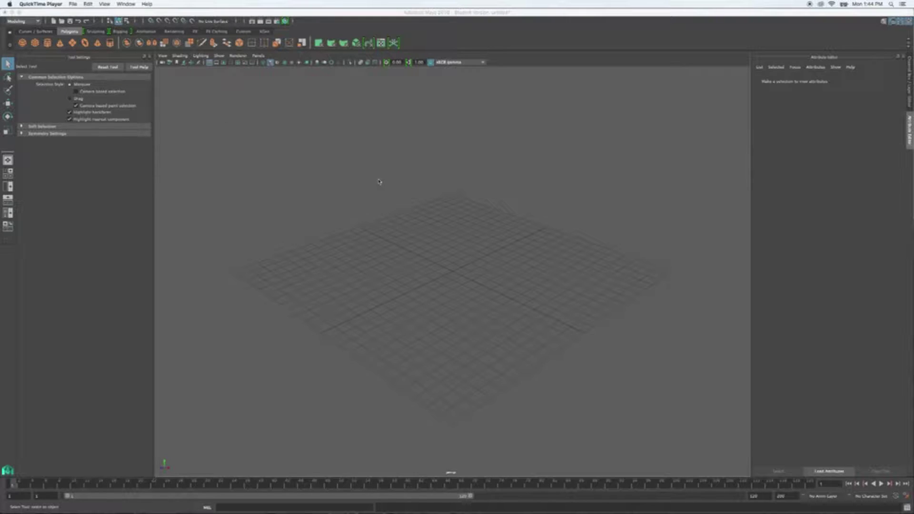
- Create a polygon plane at the center of the grid and activate the Scale tool
{"action": "mouse_move", "coordinate": [445, 196]}
{"action": "left_mouse_down", "text": "alt"}
{"action": "mouse_move", "coordinate": [404, 187]}
{"action": "mouse_move", "coordinate": [437, 199]}
{"action": "left_mouse_up", "text": "alt"}
{"action": "left_click", "coordinate": [77, 45]}
{"action": "left_click", "coordinate": [75, 46]}
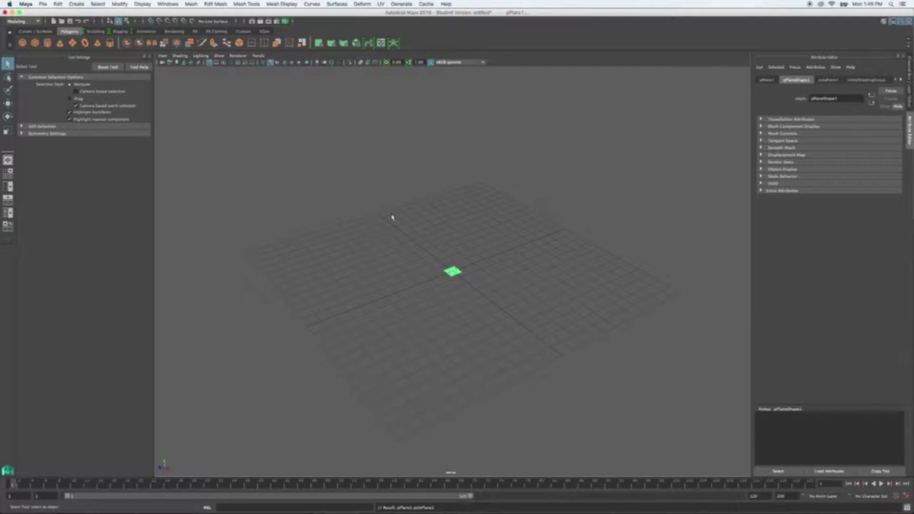
{"action": "key", "text": "r"}
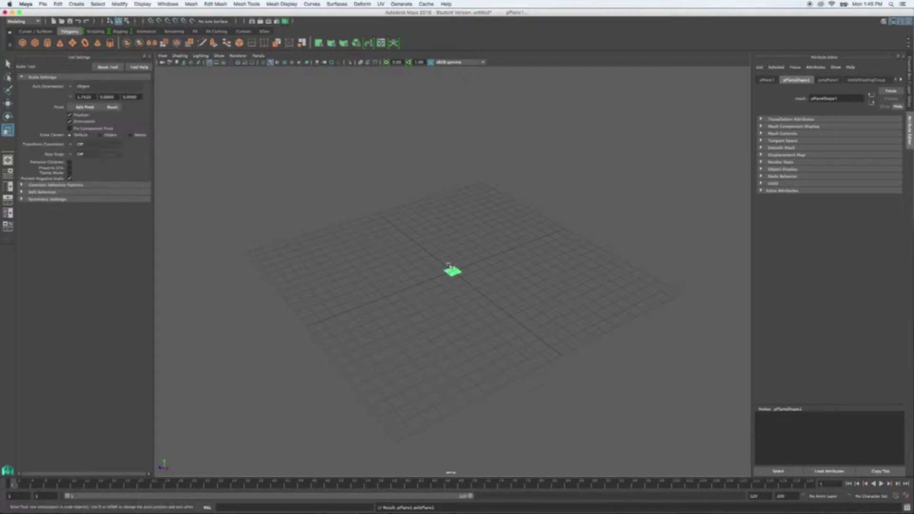
- Set the plane's width and height to 20 in its polyPlane1 creation attributes
{"action": "left_click", "coordinate": [829, 80]}
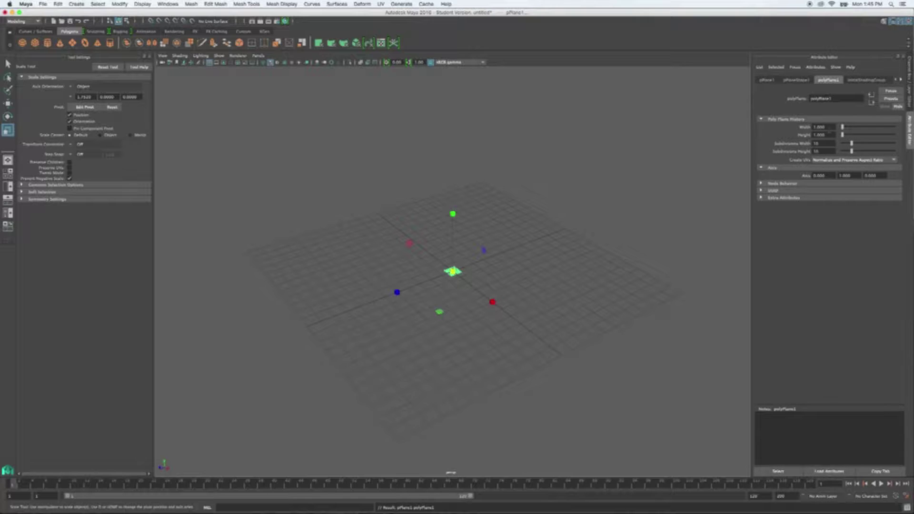
{"action": "left_click", "coordinate": [819, 127]}
{"action": "type", "text": "30"}
{"action": "key", "text": "Tab"}
{"action": "type", "text": "30"}
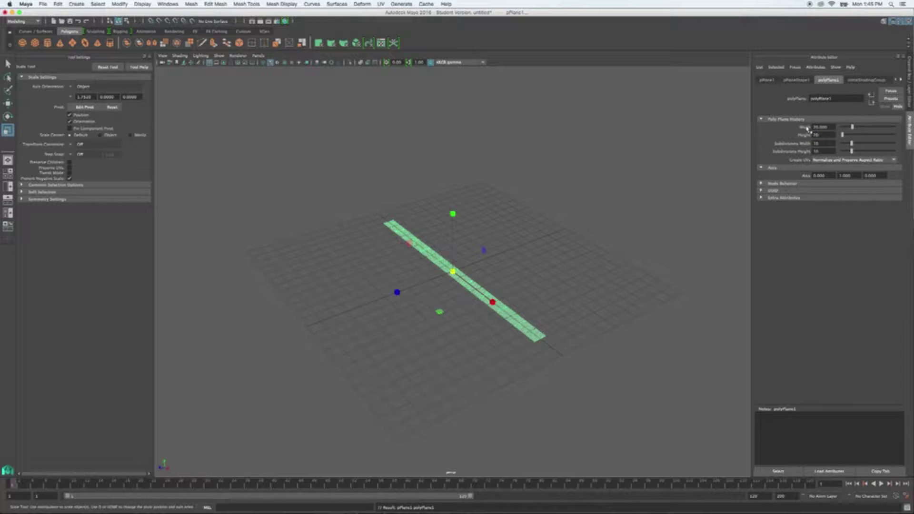
{"action": "key", "text": "Tab"}
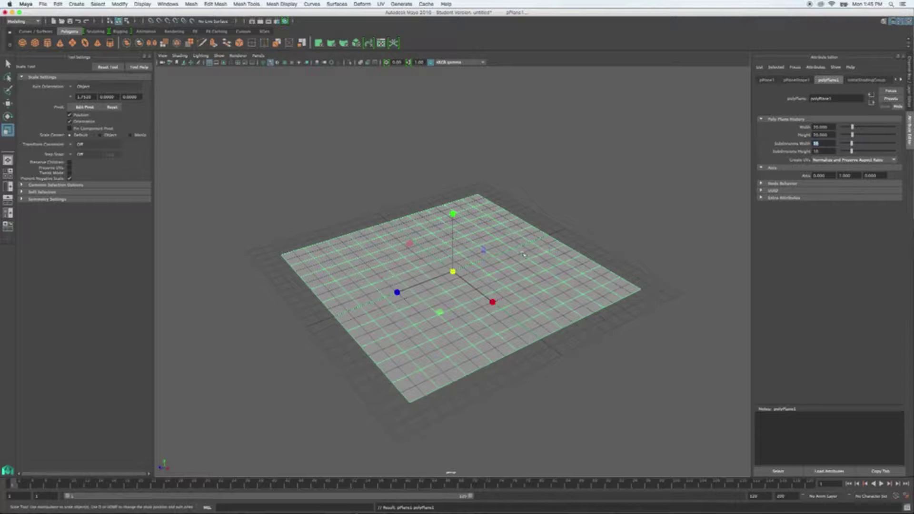
- Set the plane's subdivisions to 50 in width and 50 in height
{"action": "mouse_move", "coordinate": [529, 277]}
{"action": "left_mouse_down", "text": "alt"}
{"action": "mouse_move", "coordinate": [537, 253]}
{"action": "mouse_move", "coordinate": [522, 256]}
{"action": "mouse_move", "coordinate": [526, 280]}
{"action": "left_mouse_up", "text": "alt"}
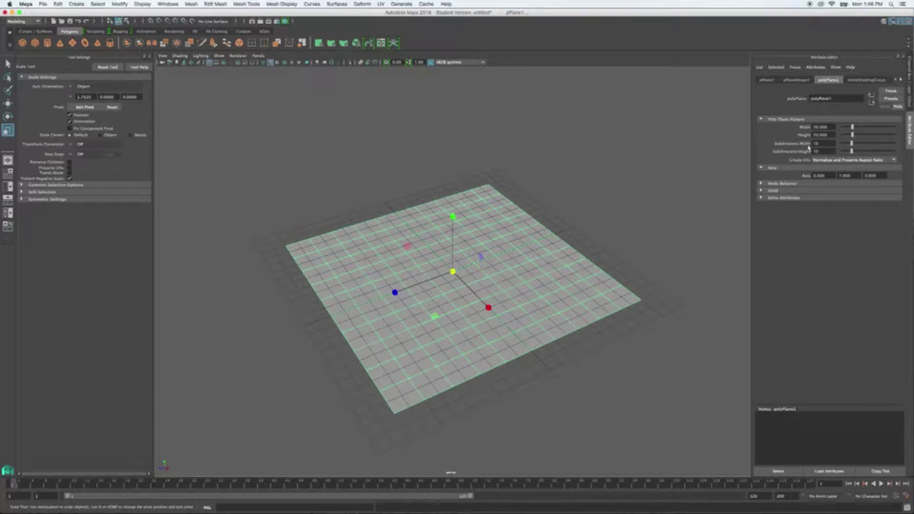
{"action": "left_click_drag", "start_coordinate": [830, 145], "coordinate": [813, 145]}
{"action": "type", "text": "50"}
{"action": "key", "text": "Tab"}
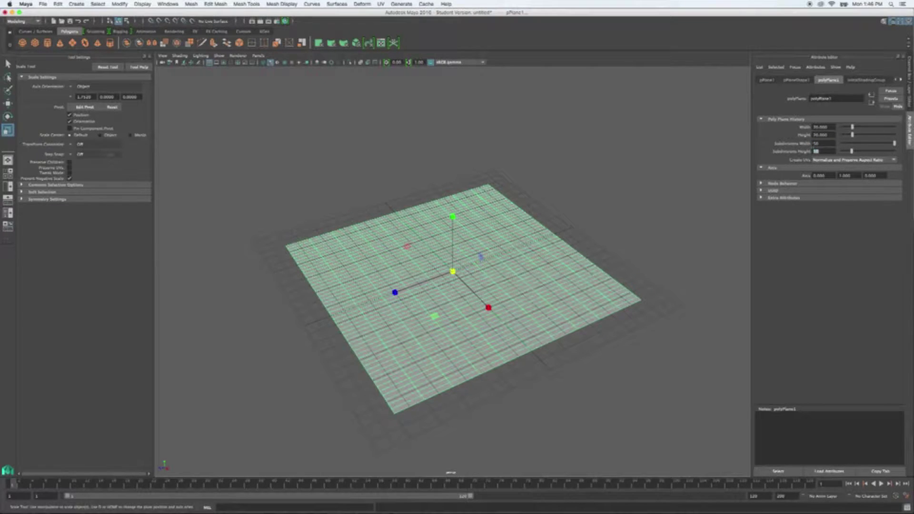
{"action": "type", "text": "5"}
{"action": "key", "text": "Return"}
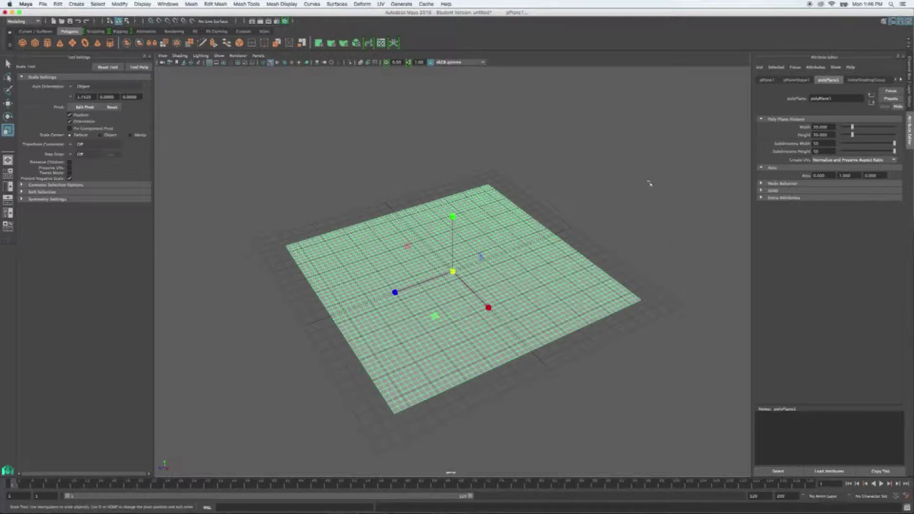
{"action": "left_click", "coordinate": [456, 233]}
{"action": "left_click_drag", "start_coordinate": [456, 233], "coordinate": [460, 231], "text": "alt"}
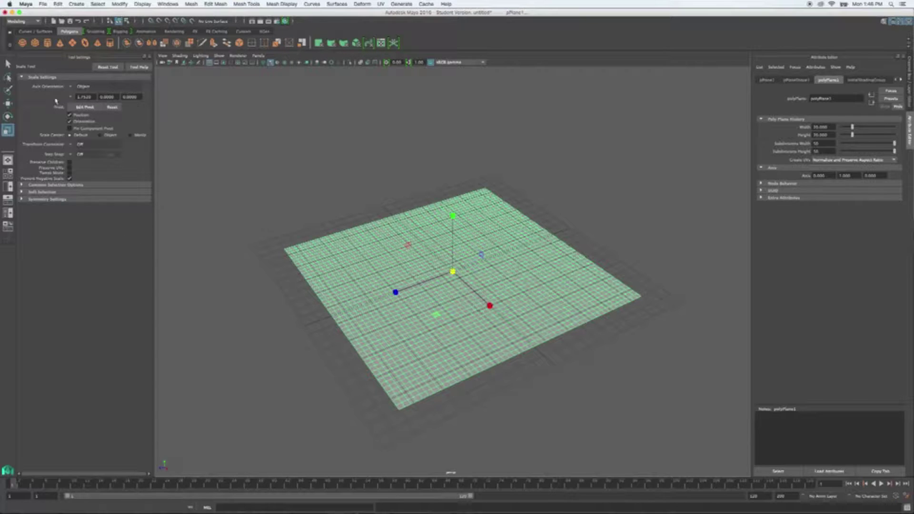
- Hide and reshow the Tool Settings, and expand the Scale tool's Soft Selection options
{"action": "left_click", "coordinate": [902, 22]}
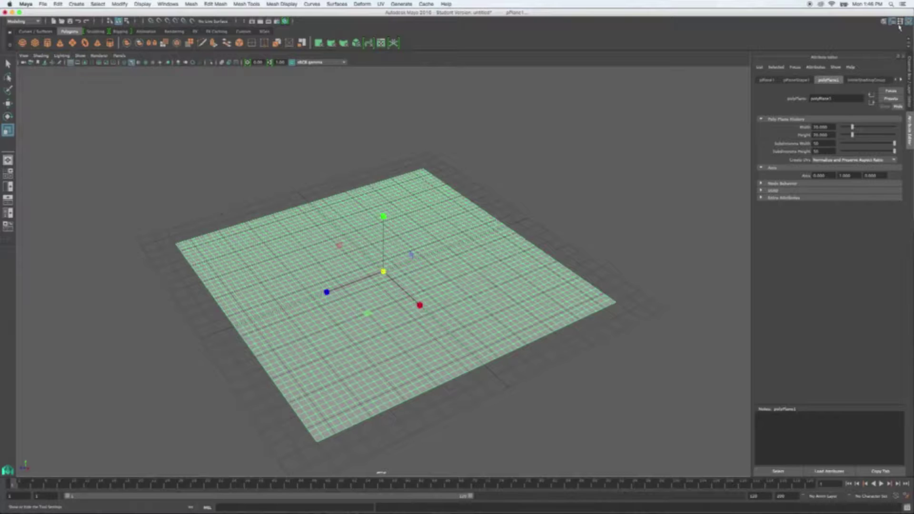
{"action": "left_click", "coordinate": [901, 22]}
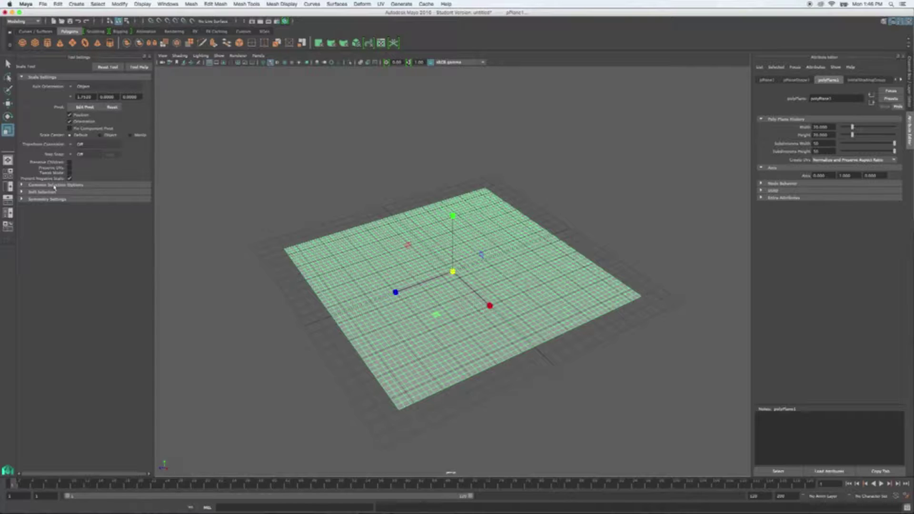
{"action": "left_click", "coordinate": [21, 195]}
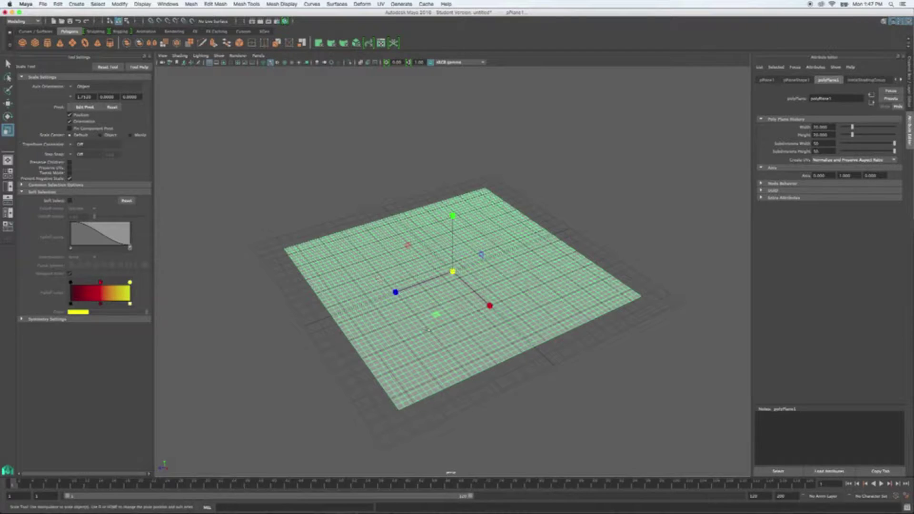
- Switch the plane to vertex editing, select a single vertex toward its right corner and activate the Move tool
{"action": "left_click_drag", "start_coordinate": [390, 290], "coordinate": [437, 320], "text": "alt"}
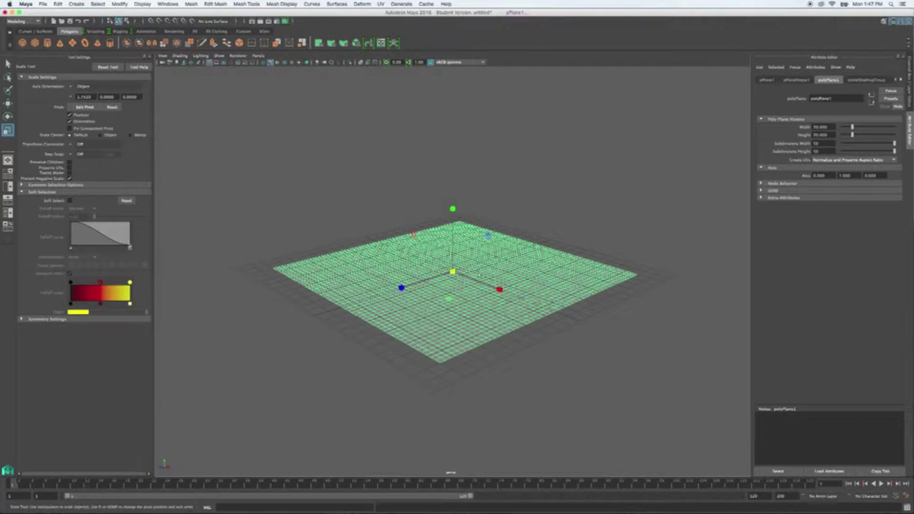
{"action": "right_click_drag", "start_coordinate": [479, 272], "coordinate": [454, 275]}
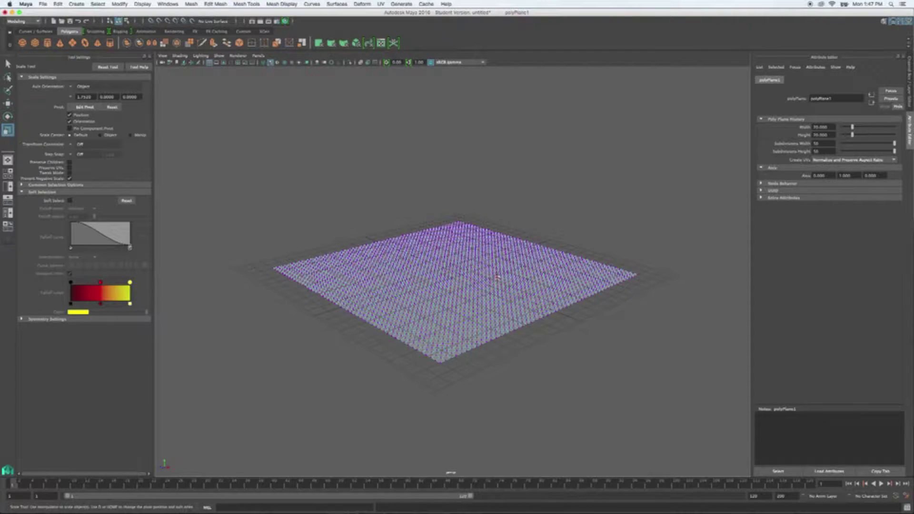
{"action": "left_click_drag", "start_coordinate": [496, 279], "coordinate": [535, 276], "text": "alt"}
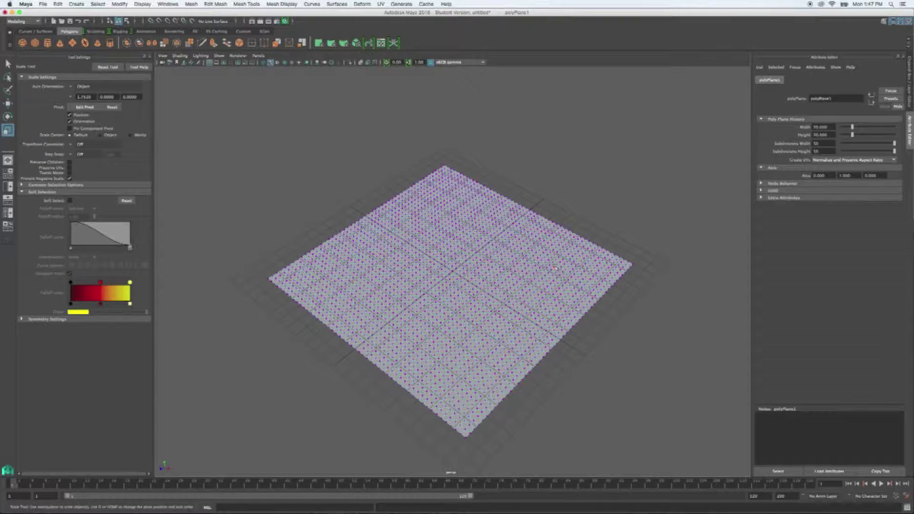
{"action": "left_click", "coordinate": [547, 269]}
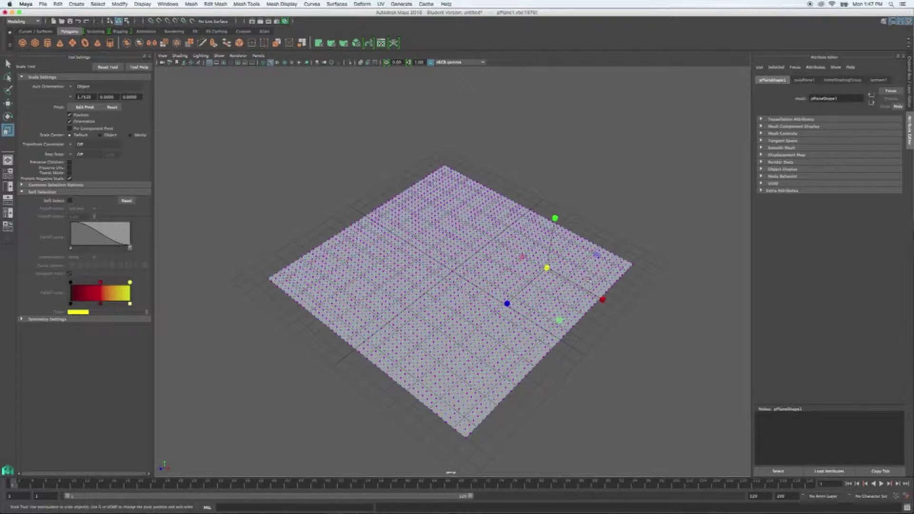
{"action": "key", "text": "q"}
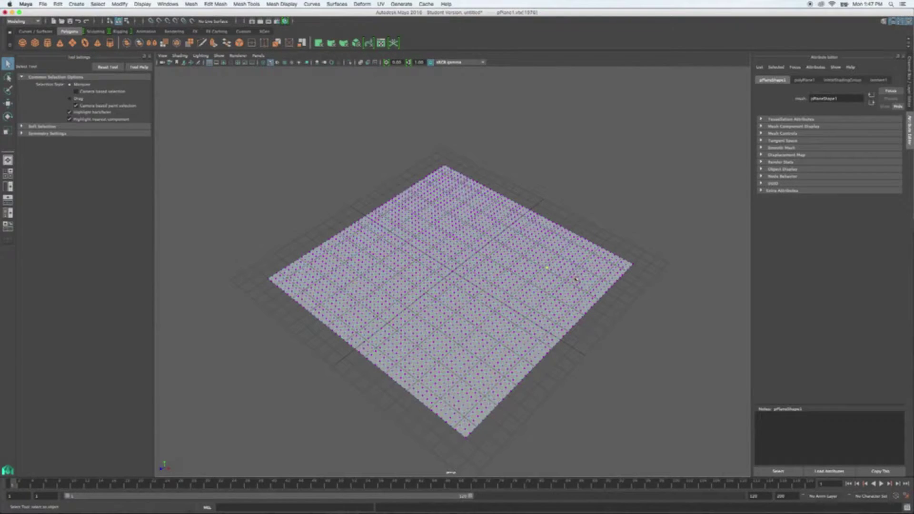
{"action": "key", "text": "w"}
- Lift the group of vertices at the plane's right corner straight up with soft selection off
{"action": "mouse_move", "coordinate": [554, 214]}
{"action": "left_mouse_down"}
{"action": "mouse_move", "coordinate": [553, 196]}
{"action": "mouse_move", "coordinate": [552, 246]}
{"action": "mouse_move", "coordinate": [559, 183]}
{"action": "mouse_move", "coordinate": [555, 220]}
{"action": "left_mouse_up"}
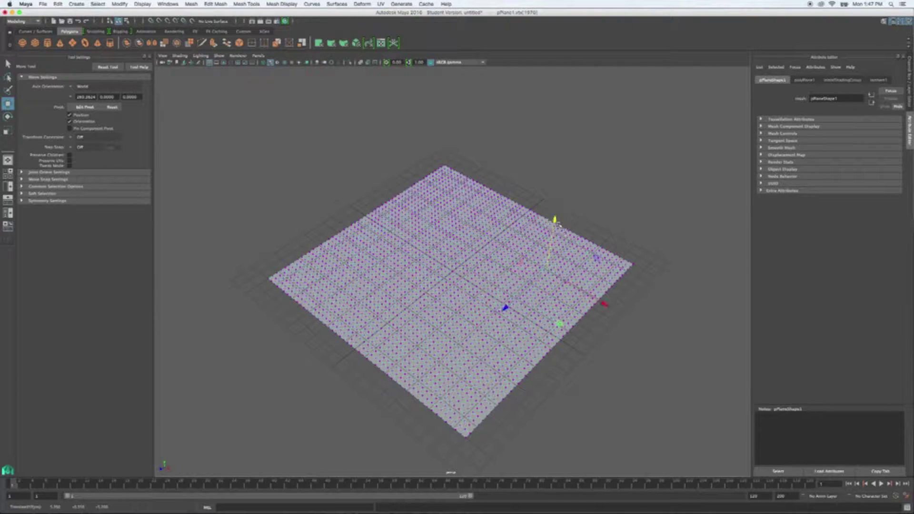
{"action": "left_click_drag", "start_coordinate": [650, 310], "coordinate": [575, 187]}
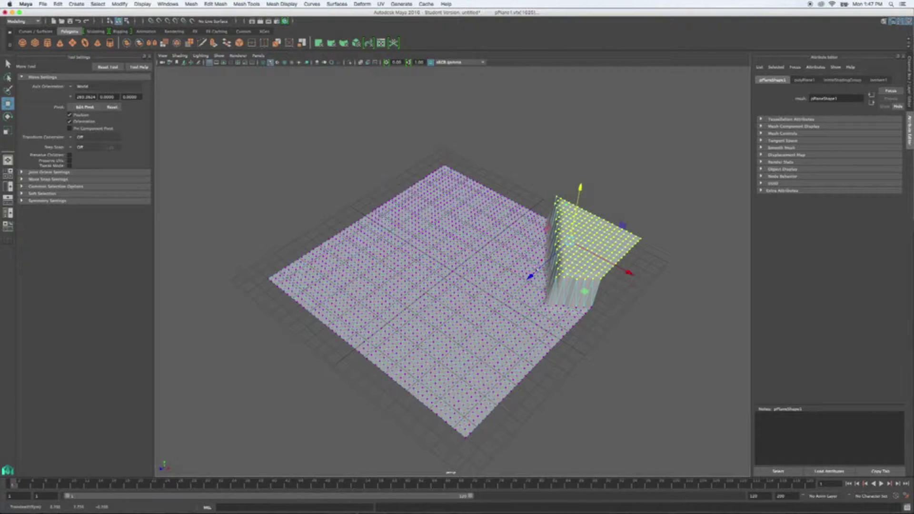
{"action": "left_click_drag", "start_coordinate": [500, 291], "coordinate": [571, 296], "text": "alt"}
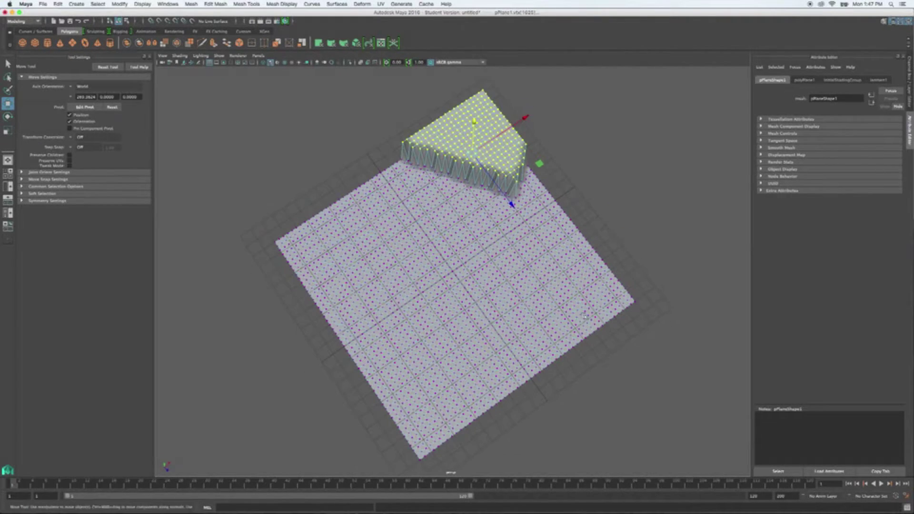
{"action": "left_click_drag", "start_coordinate": [482, 180], "coordinate": [445, 149], "text": "alt"}
- Undo the lift of the corner vertices and clear the vertex selection
{"action": "key", "text": "z"}
{"action": "left_click", "coordinate": [473, 201]}
{"action": "left_click_drag", "start_coordinate": [485, 200], "coordinate": [494, 227], "text": "alt"}
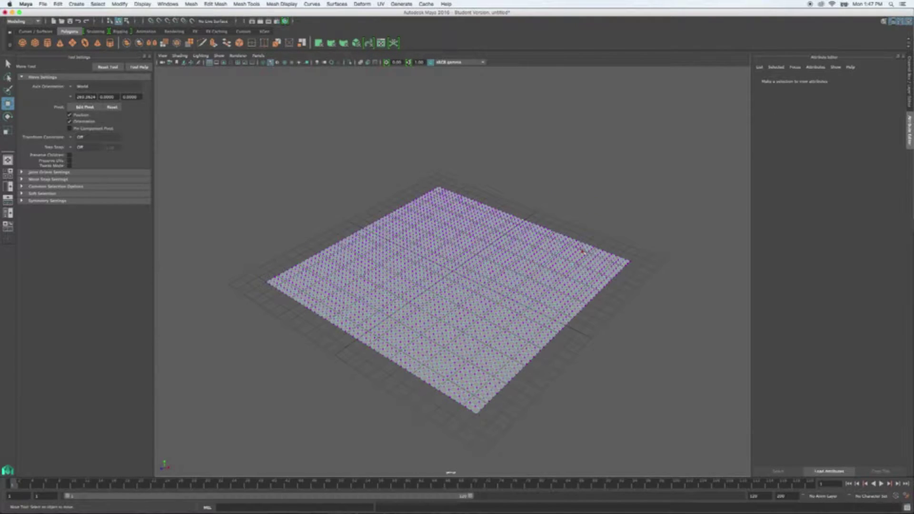
- Expand the Move tool's Soft Selection options and enable Soft Select
{"action": "left_click", "coordinate": [21, 194]}
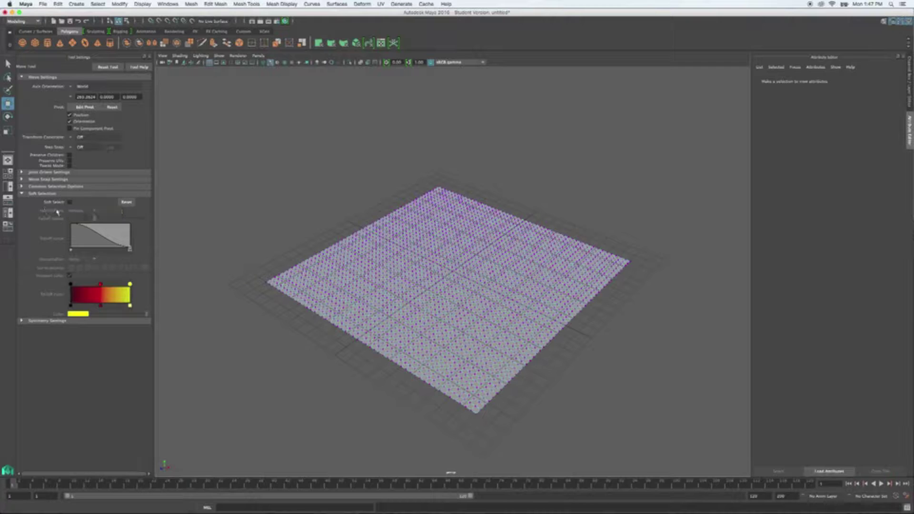
{"action": "left_click", "coordinate": [70, 202]}
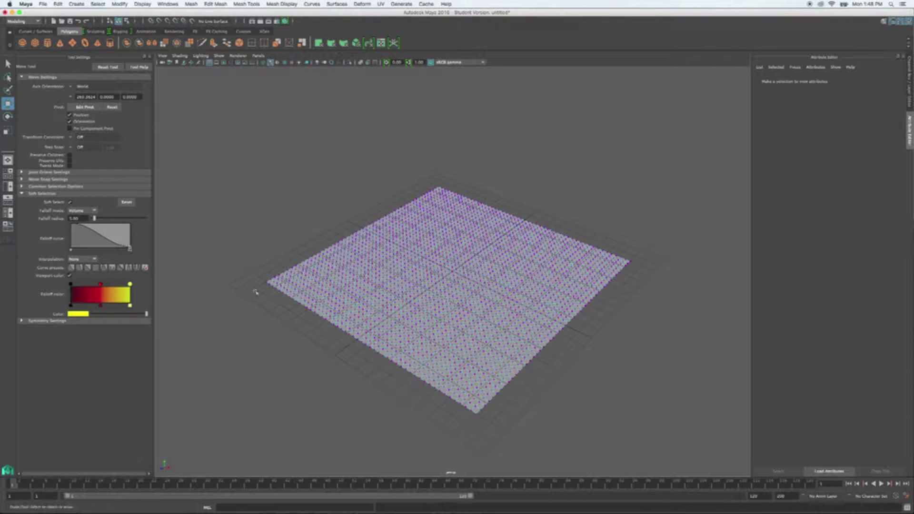
{"action": "left_click", "coordinate": [365, 298]}
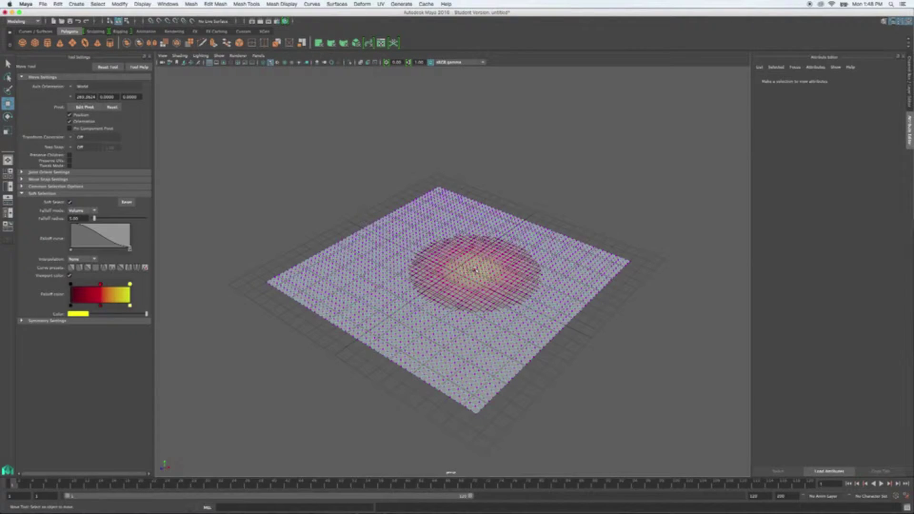
- Select a vertex near the middle of the plane and raise it into a tall, smooth hill using soft selection
{"action": "scroll", "coordinate": [475, 270], "scroll_direction": "up", "scroll_amount": 3}
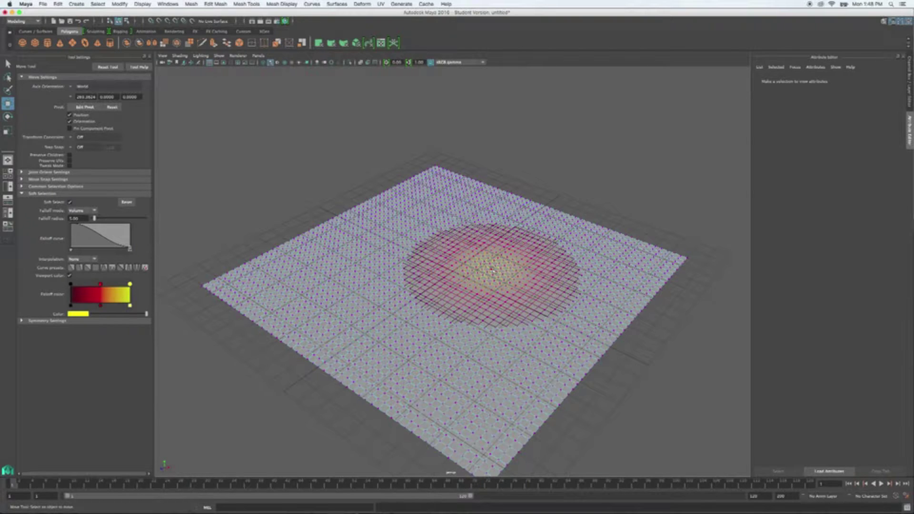
{"action": "left_click", "coordinate": [493, 271]}
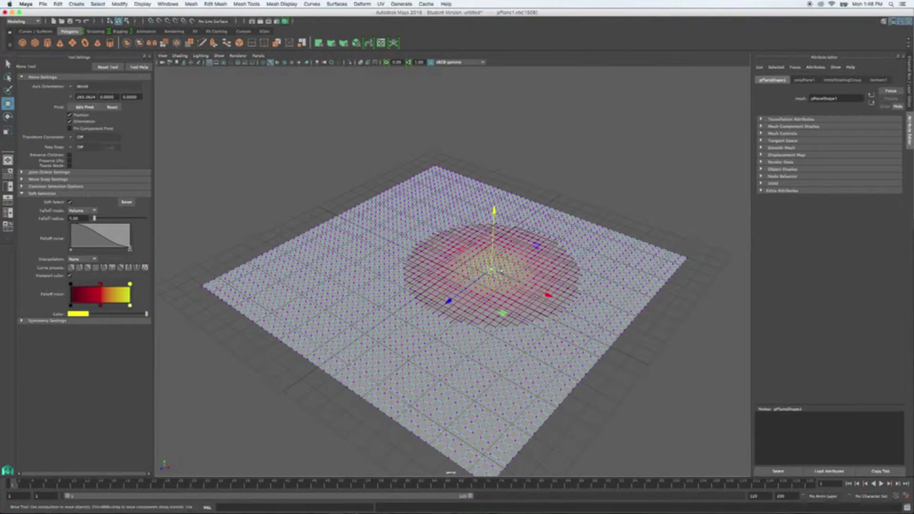
{"action": "left_click_drag", "start_coordinate": [495, 211], "coordinate": [495, 115]}
{"action": "left_click_drag", "start_coordinate": [591, 194], "coordinate": [499, 182], "text": "alt"}
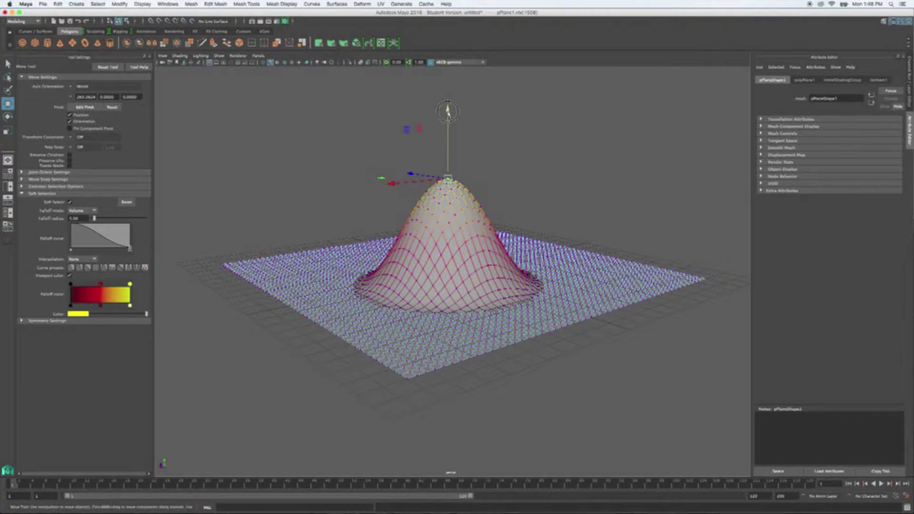
{"action": "mouse_move", "coordinate": [448, 121]}
{"action": "left_mouse_down"}
{"action": "mouse_move", "coordinate": [463, 223]}
{"action": "mouse_move", "coordinate": [467, 142]}
{"action": "mouse_move", "coordinate": [453, 109]}
{"action": "left_mouse_up"}
- Undo the hill near the middle of the plane and deselect its vertex
{"action": "left_click_drag", "start_coordinate": [370, 211], "coordinate": [562, 280], "text": "alt"}
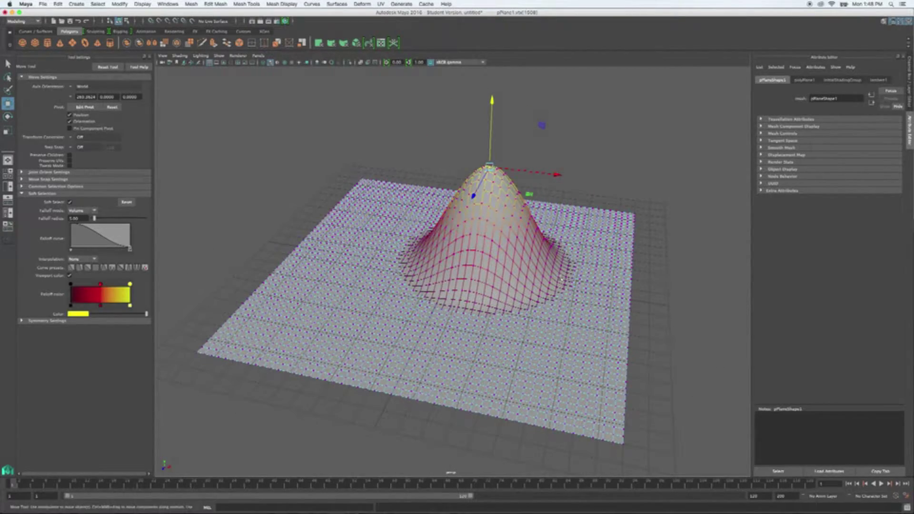
{"action": "key", "text": "ctrl+z"}
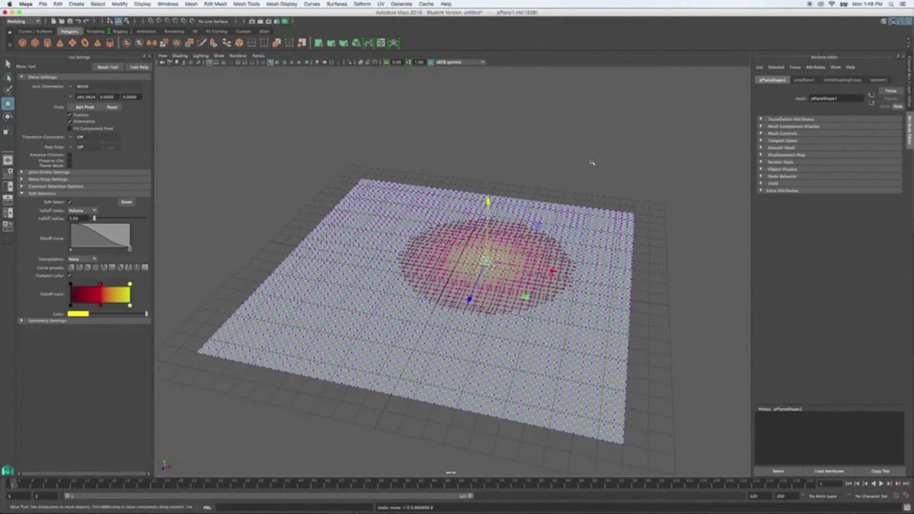
{"action": "left_click", "coordinate": [594, 165]}
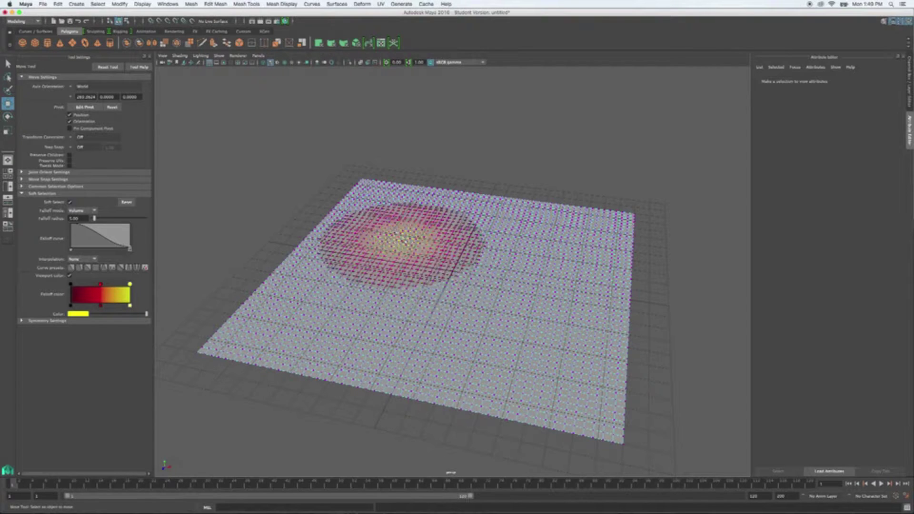
- Raise a soft-selected vertex near the plane's back-left corner into a hill, applying the flat-topped falloff curve preset before lifting it further
{"action": "left_click", "coordinate": [397, 222]}
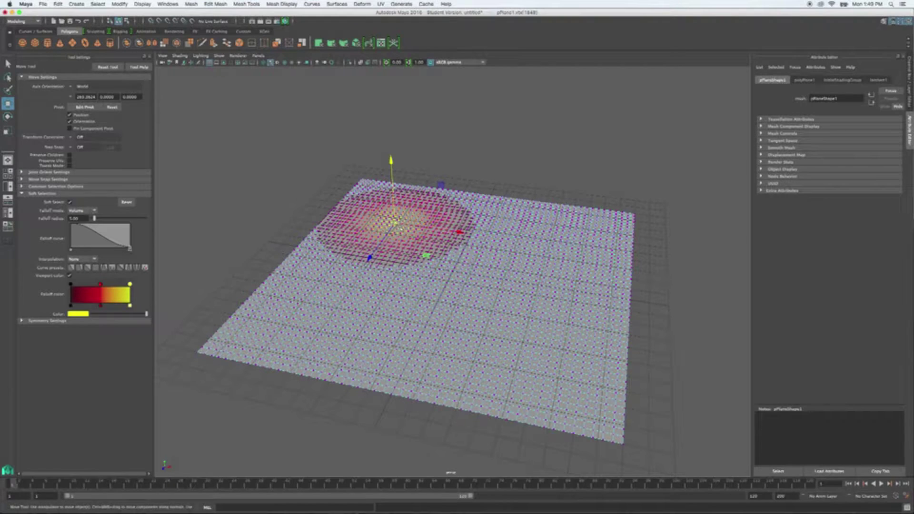
{"action": "left_click_drag", "start_coordinate": [391, 162], "coordinate": [387, 105]}
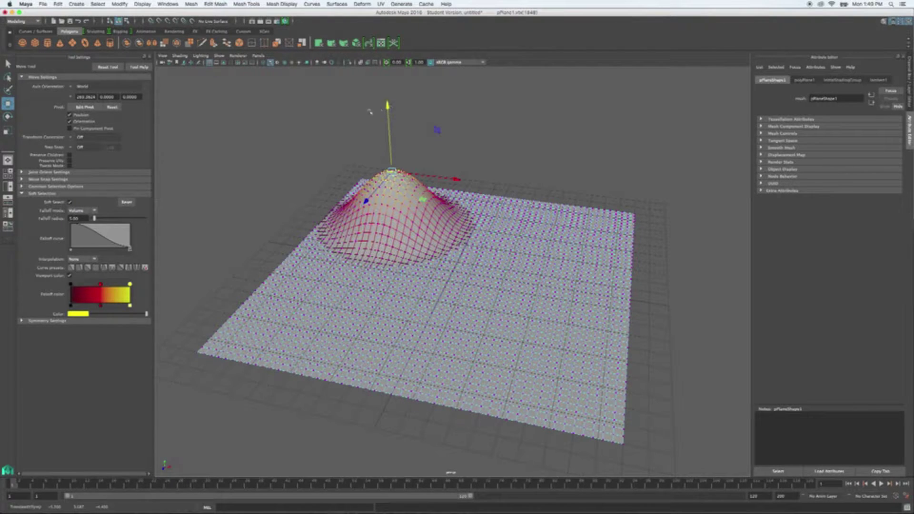
{"action": "left_click", "coordinate": [87, 267]}
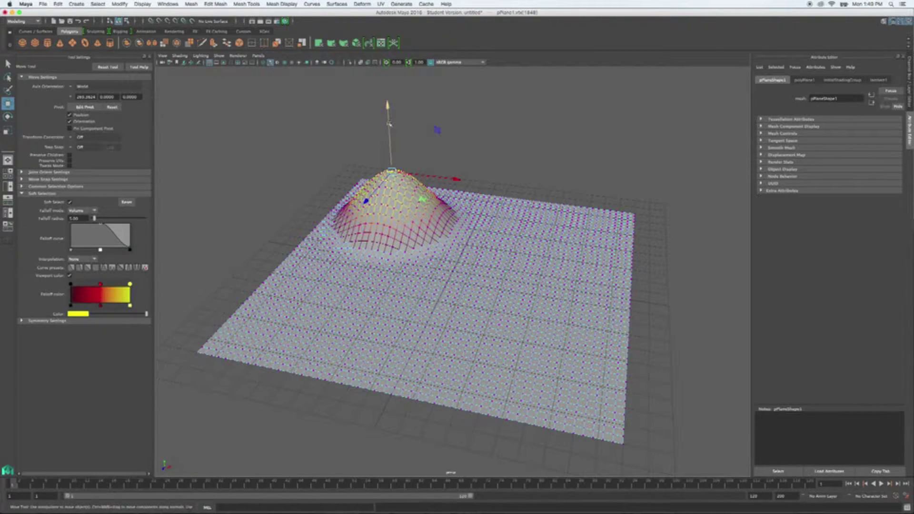
{"action": "mouse_move", "coordinate": [389, 124]}
{"action": "left_mouse_down"}
{"action": "mouse_move", "coordinate": [387, 100]}
{"action": "mouse_move", "coordinate": [381, 121]}
{"action": "left_mouse_up"}
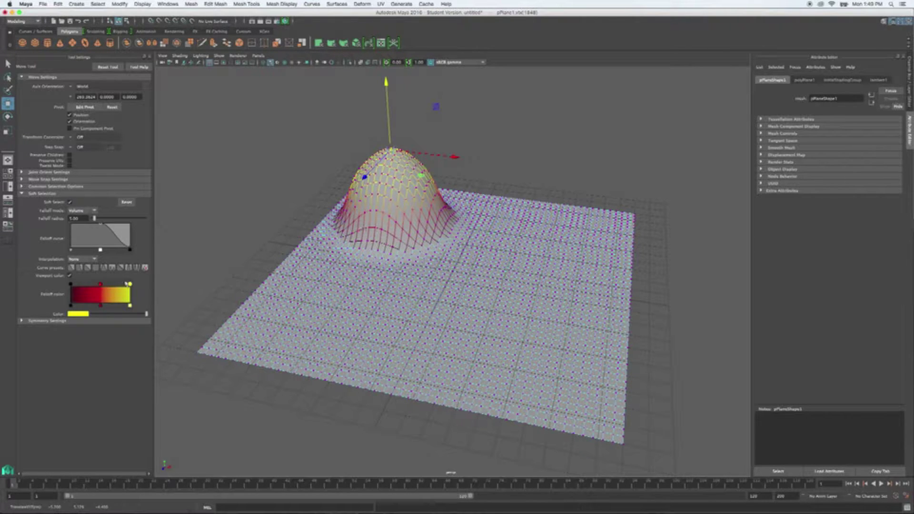
- Apply the linear falloff curve preset and raise a soft-selected vertex near the plane's back edge into a pointed cone
{"action": "left_click", "coordinate": [88, 268]}
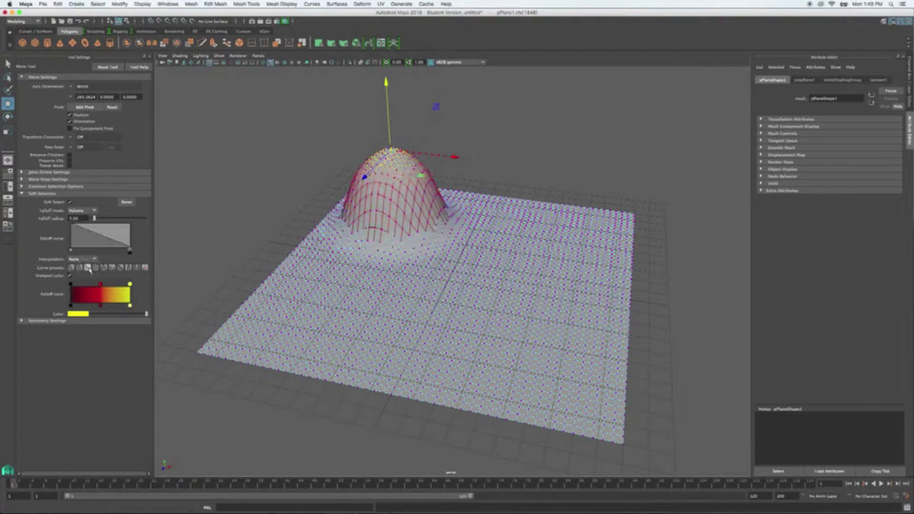
{"action": "left_click_drag", "start_coordinate": [385, 87], "coordinate": [395, 104]}
{"action": "left_click", "coordinate": [519, 205]}
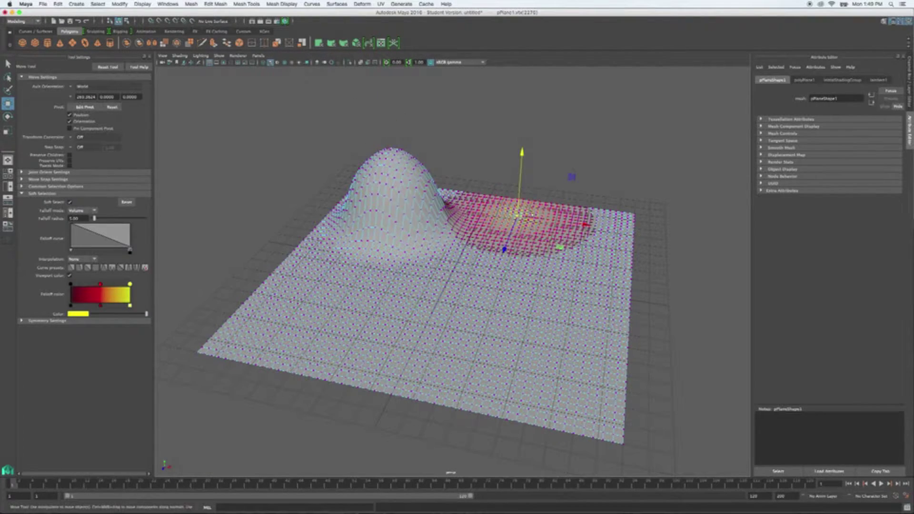
{"action": "left_click_drag", "start_coordinate": [523, 164], "coordinate": [503, 84]}
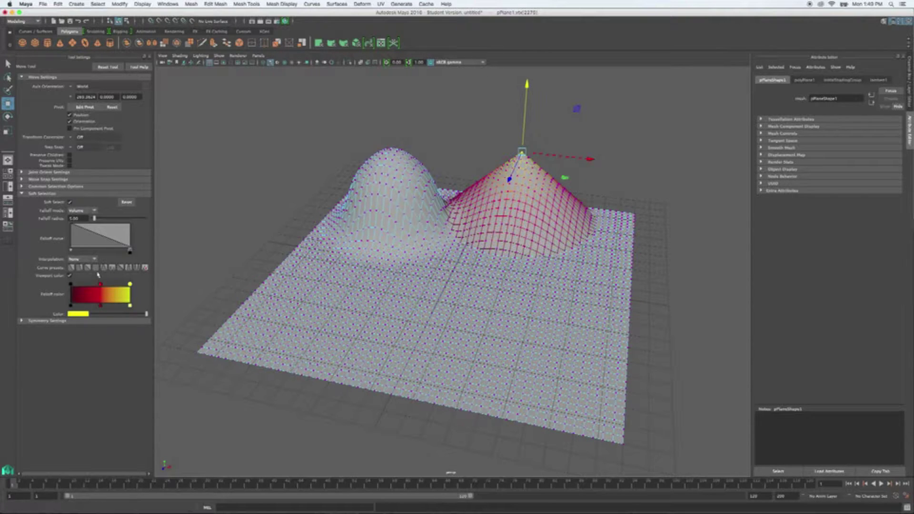
- Apply the constant falloff curve preset and raise a soft-selected vertex in the plane's front half as a flat circular plateau
{"action": "left_click", "coordinate": [97, 268]}
{"action": "left_click", "coordinate": [431, 322]}
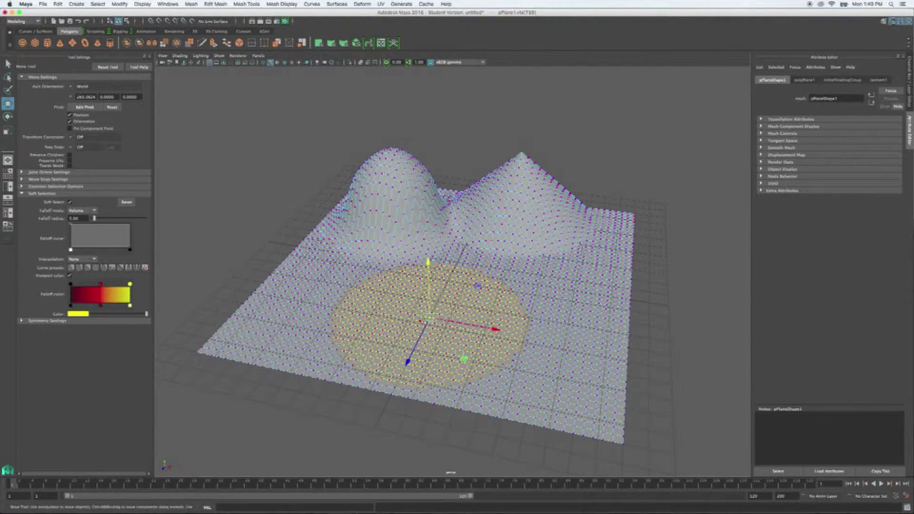
{"action": "left_click_drag", "start_coordinate": [431, 259], "coordinate": [421, 199]}
- Undo the plateau, the cone and the hill near the plane's back-left corner, and clear the vertex selection
{"action": "key", "text": "ctrl+z"}
{"action": "key", "text": "ctrl+z"}
{"action": "key", "text": "ctrl+z"}
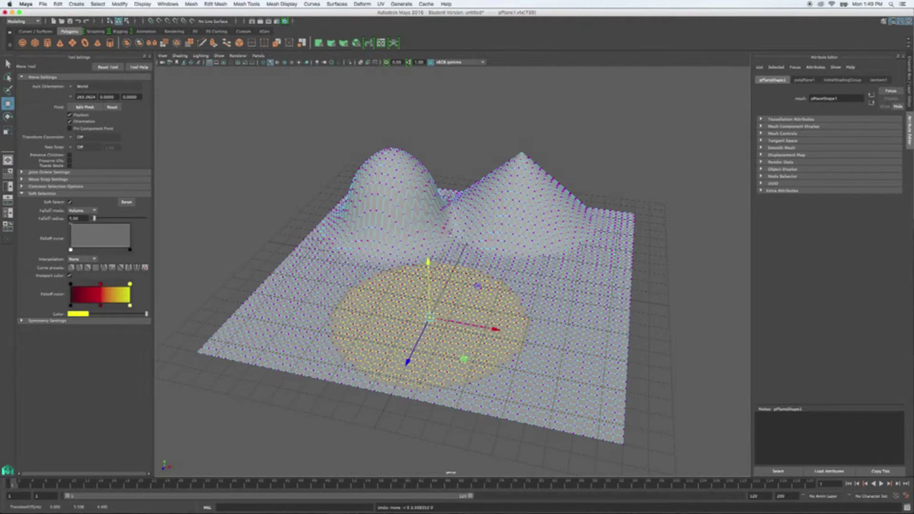
{"action": "key", "text": "ctrl+z"}
{"action": "key", "text": "ctrl+z"}
{"action": "key", "text": "ctrl+z"}
{"action": "key", "text": "ctrl+z"}
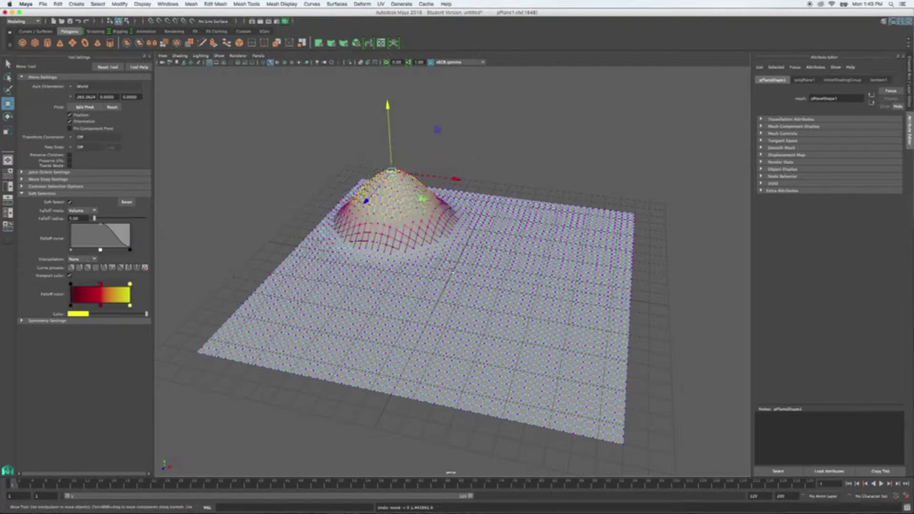
{"action": "left_click", "coordinate": [578, 170]}
- Soft-select a vertex behind the plane's center, apply the fading ripple falloff preset, raise it slightly, and deselect it
{"action": "left_click", "coordinate": [458, 235]}
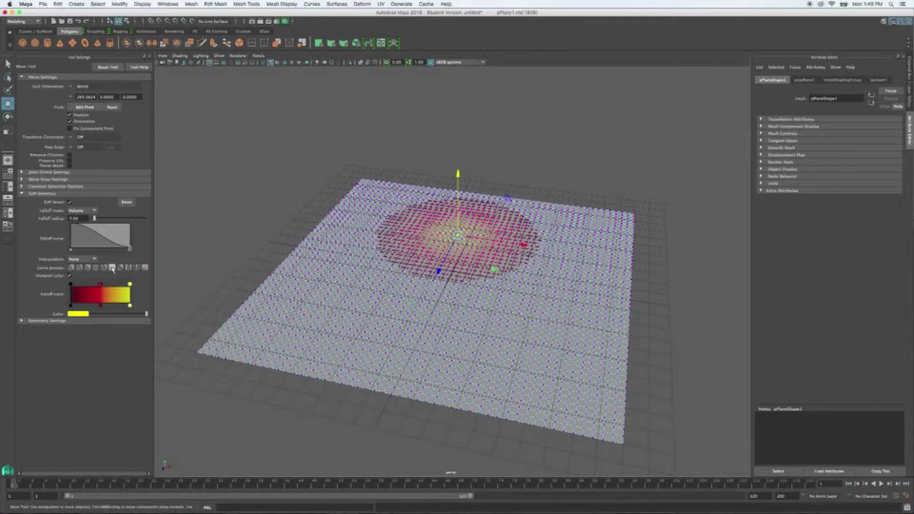
{"action": "left_click", "coordinate": [111, 268]}
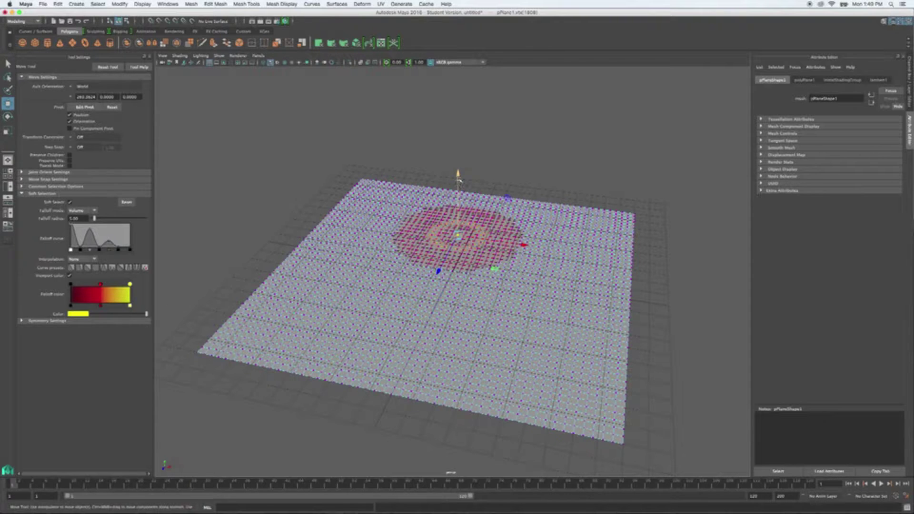
{"action": "left_click_drag", "start_coordinate": [459, 181], "coordinate": [460, 169]}
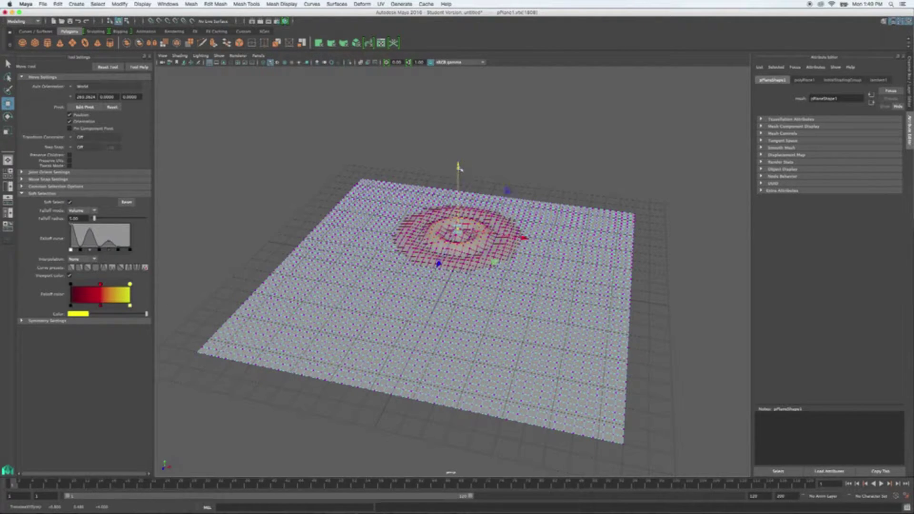
{"action": "mouse_move", "coordinate": [538, 183]}
{"action": "left_mouse_down", "text": "alt"}
{"action": "mouse_move", "coordinate": [528, 171]}
{"action": "mouse_move", "coordinate": [523, 178]}
{"action": "mouse_move", "coordinate": [563, 190]}
{"action": "mouse_move", "coordinate": [537, 184]}
{"action": "mouse_move", "coordinate": [518, 205]}
{"action": "mouse_move", "coordinate": [537, 210]}
{"action": "mouse_move", "coordinate": [558, 196]}
{"action": "mouse_move", "coordinate": [547, 199]}
{"action": "left_mouse_up", "text": "alt"}
{"action": "left_click", "coordinate": [552, 184]}
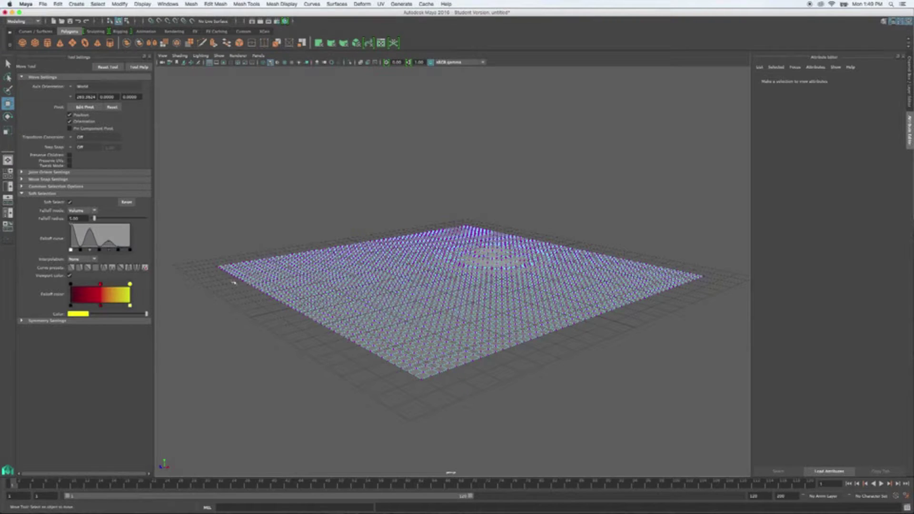
{"action": "left_click_drag", "start_coordinate": [220, 234], "coordinate": [247, 240], "text": "alt"}
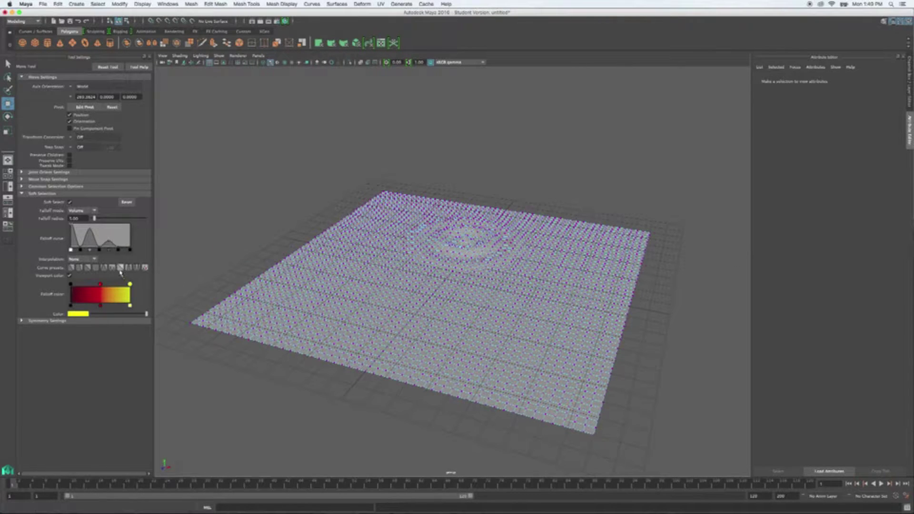
- Apply the stepped falloff curve preset and raise a soft-selected vertex in the plane's front half into a terraced hill
{"action": "left_click", "coordinate": [120, 268]}
{"action": "left_click", "coordinate": [422, 303]}
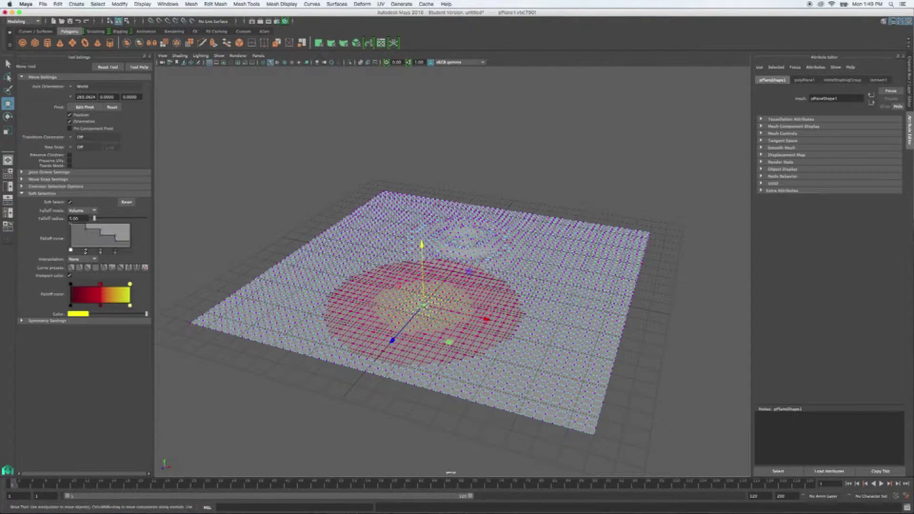
{"action": "left_click_drag", "start_coordinate": [422, 246], "coordinate": [419, 188]}
{"action": "left_click_drag", "start_coordinate": [535, 323], "coordinate": [471, 330], "text": "alt"}
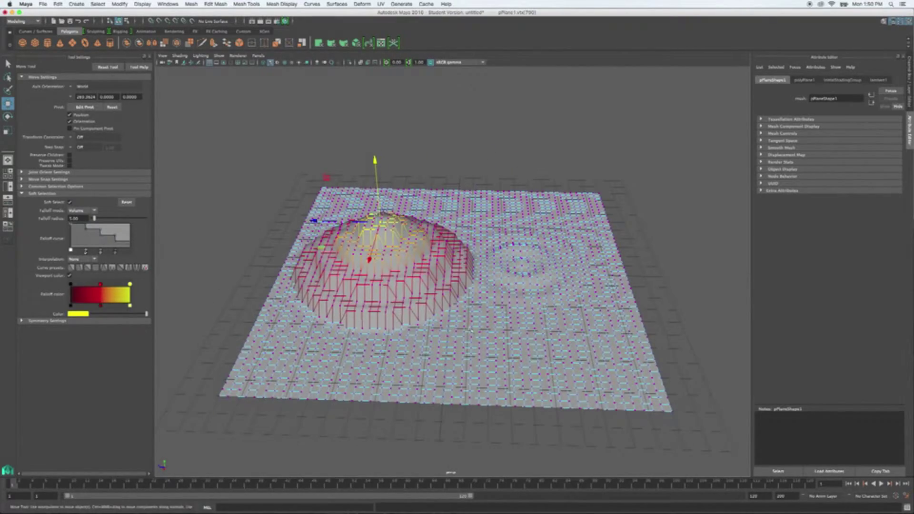
{"action": "left_click_drag", "start_coordinate": [400, 256], "coordinate": [462, 250], "text": "alt"}
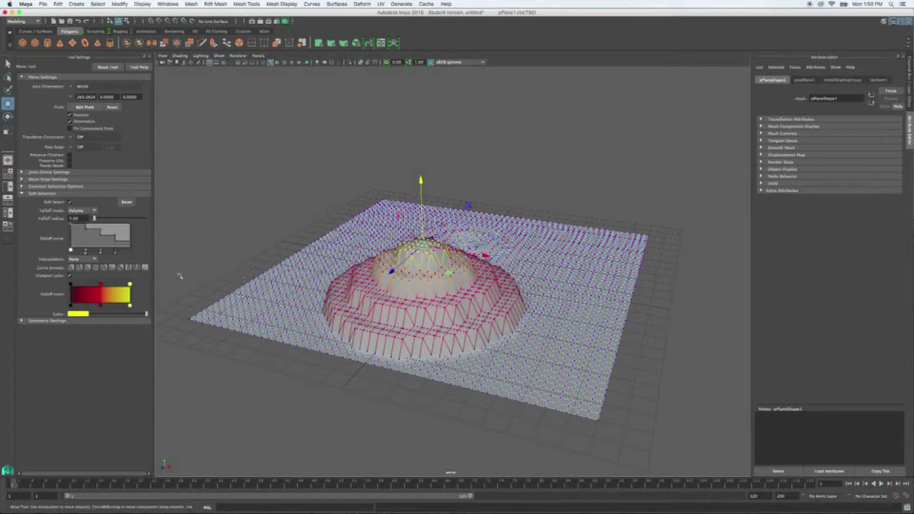
- Apply the repeating wave falloff preset, lower a soft-selected vertex near the plane's right edge to form concentric rings, and deselect it
{"action": "left_click", "coordinate": [136, 267]}
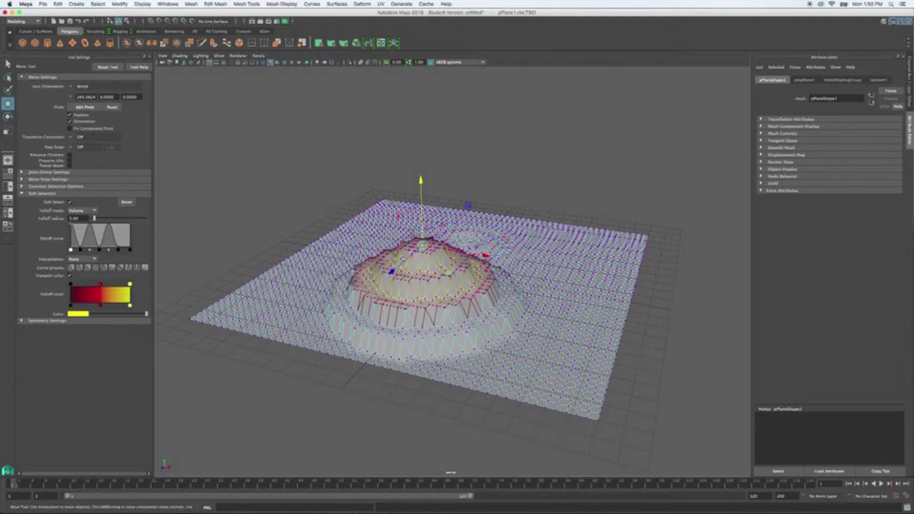
{"action": "left_click", "coordinate": [598, 264]}
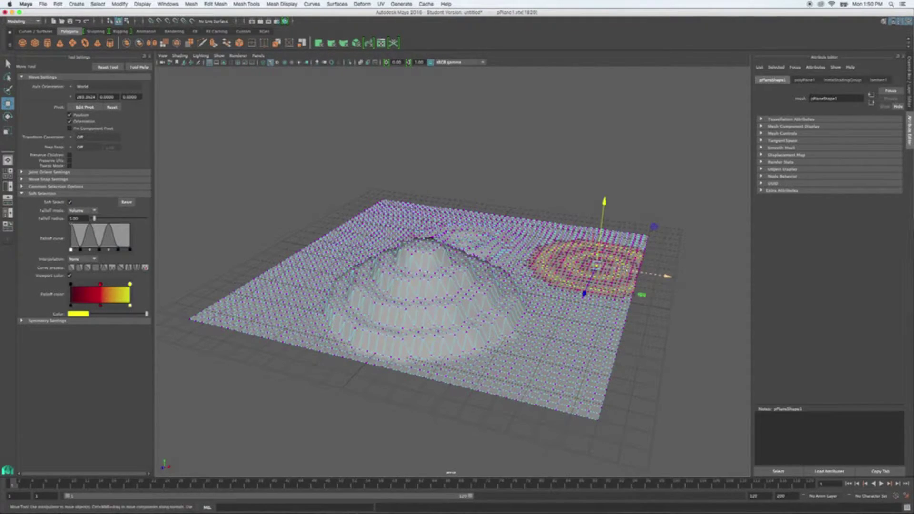
{"action": "left_click_drag", "start_coordinate": [604, 204], "coordinate": [604, 247]}
{"action": "left_click", "coordinate": [648, 206]}
{"action": "left_click_drag", "start_coordinate": [439, 305], "coordinate": [490, 307], "text": "alt"}
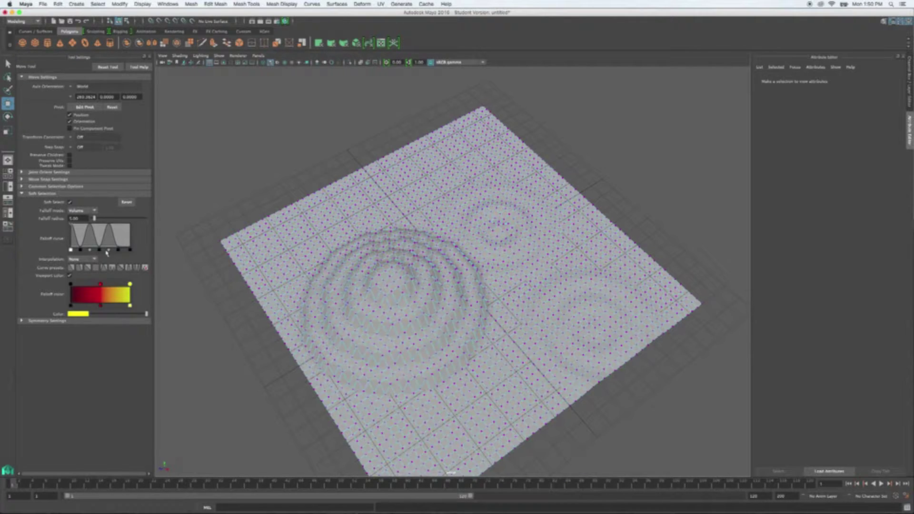
- Reshape the outer end of the soft selection's wave falloff curve by adjusting its last control points
{"action": "left_click", "coordinate": [119, 250]}
{"action": "left_click", "coordinate": [120, 249]}
{"action": "left_click_drag", "start_coordinate": [122, 238], "coordinate": [120, 251]}
{"action": "left_click_drag", "start_coordinate": [129, 243], "coordinate": [133, 244]}
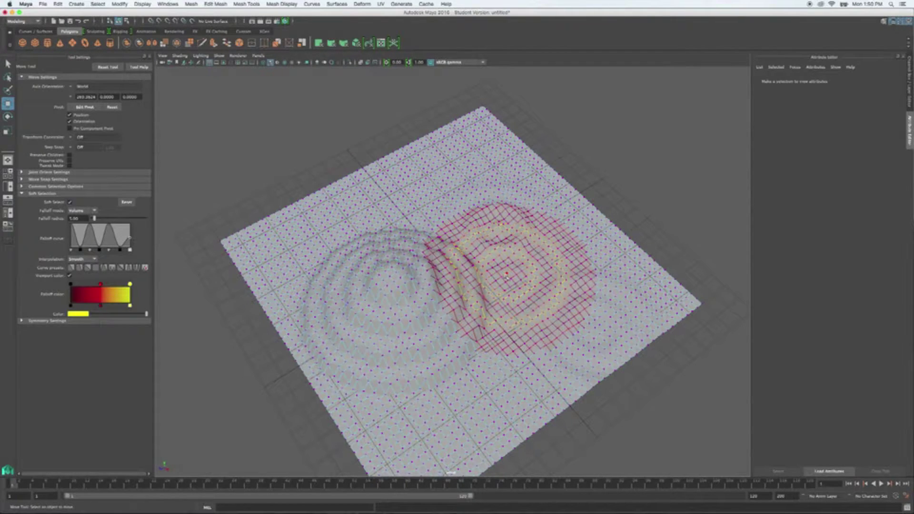
- Undo the falloff curve edits, the concentric rings, the terraced hill and the ripple back to a flat plane, and clear the selection
{"action": "key", "text": "super+z"}
{"action": "key", "text": "super+z"}
{"action": "key", "text": "super+z"}
{"action": "key", "text": "super+z"}
{"action": "key", "text": "super+z"}
{"action": "key", "text": "super+z"}
{"action": "key", "text": "super+z"}
{"action": "key", "text": "super+z"}
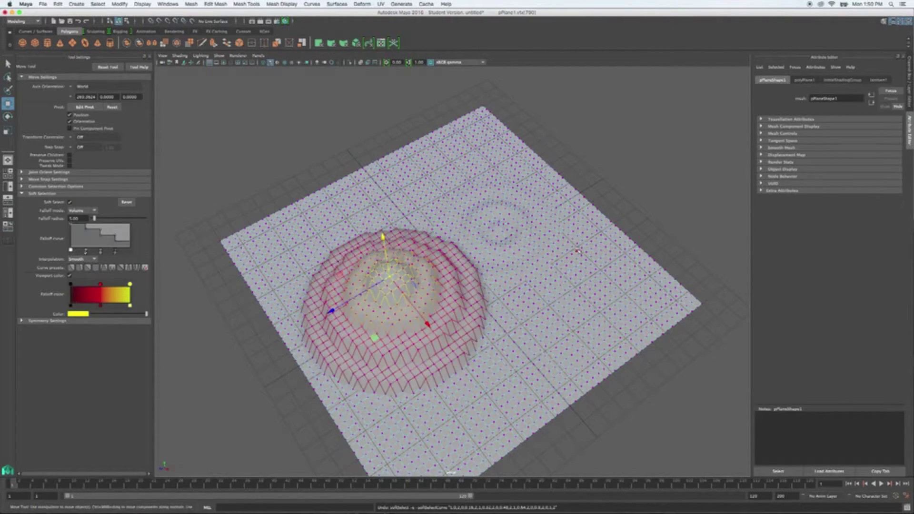
{"action": "key", "text": "super+z"}
{"action": "key", "text": "super+z"}
{"action": "key", "text": "super+z"}
{"action": "key", "text": "super+z"}
{"action": "key", "text": "super+z"}
{"action": "key", "text": "super+z"}
{"action": "key", "text": "super+z"}
{"action": "key", "text": "super+z"}
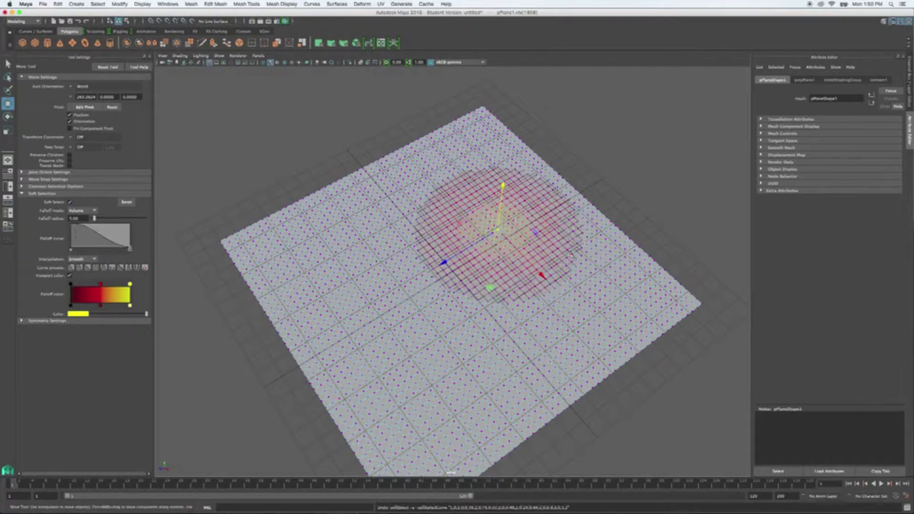
{"action": "left_click", "coordinate": [650, 174]}
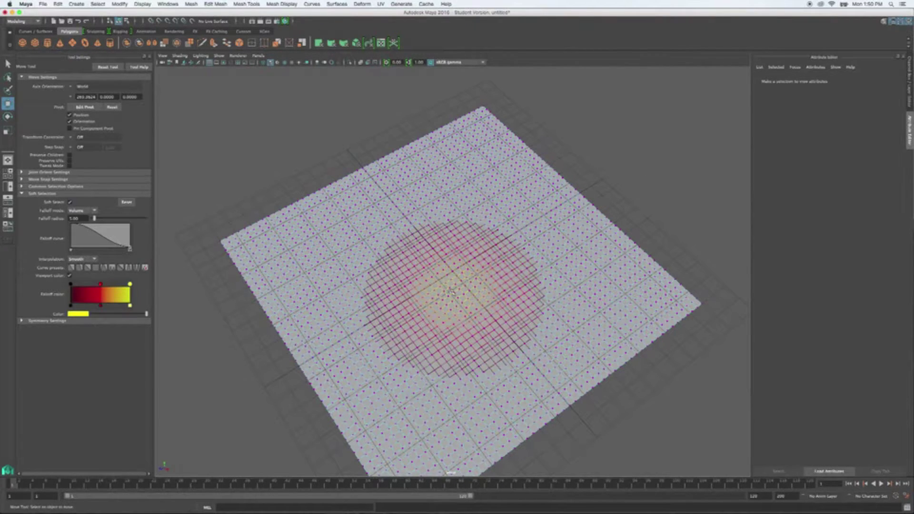
- Preview soft selection on a vertex at the plane's center, set the falloff radius to about 7.5, keep Volume falloff mode, and deselect
{"action": "left_click", "coordinate": [451, 291]}
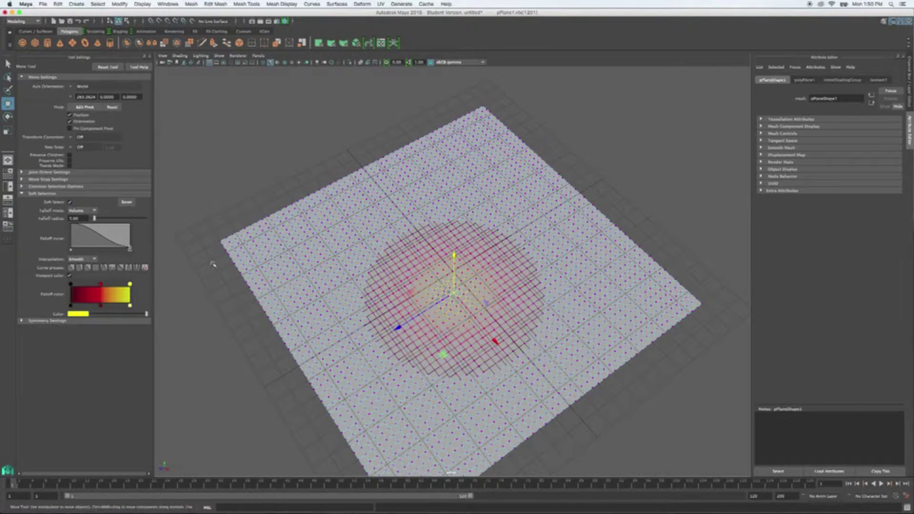
{"action": "left_click_drag", "start_coordinate": [94, 219], "coordinate": [97, 218]}
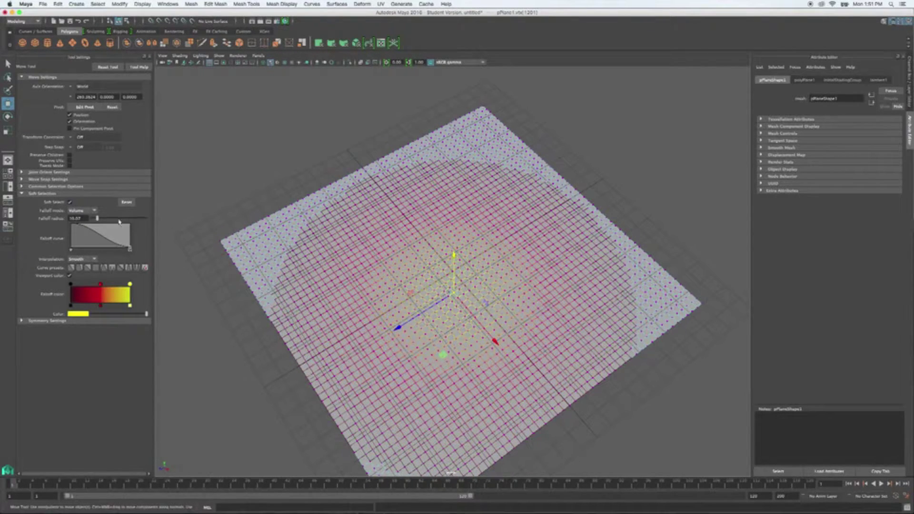
{"action": "left_click_drag", "start_coordinate": [100, 220], "coordinate": [96, 218]}
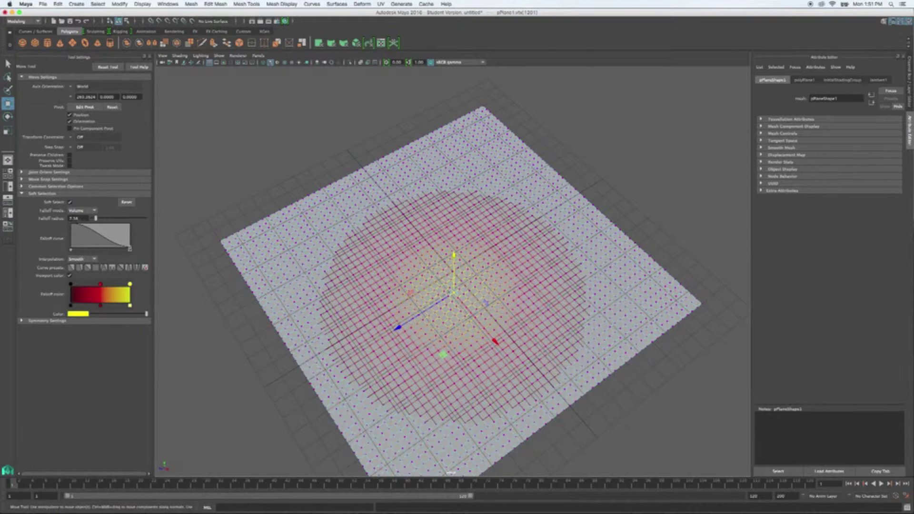
{"action": "left_click", "coordinate": [95, 211]}
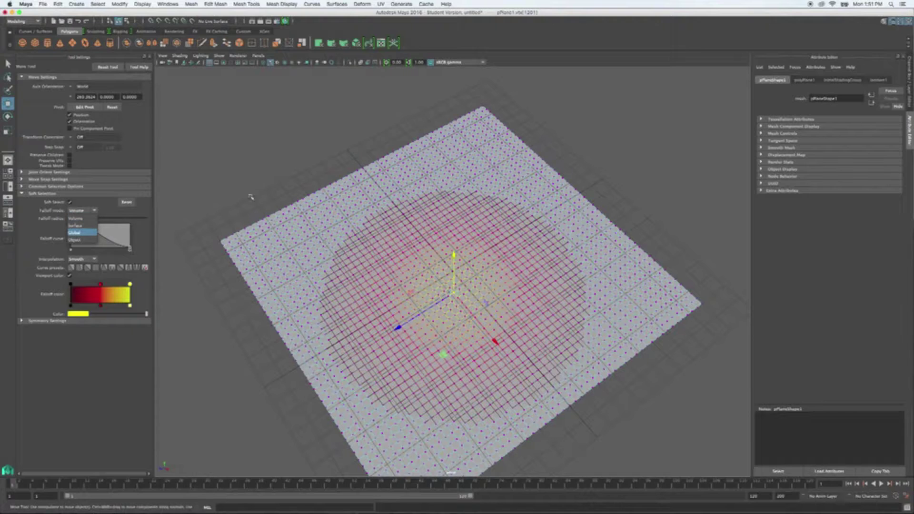
{"action": "left_click", "coordinate": [147, 215]}
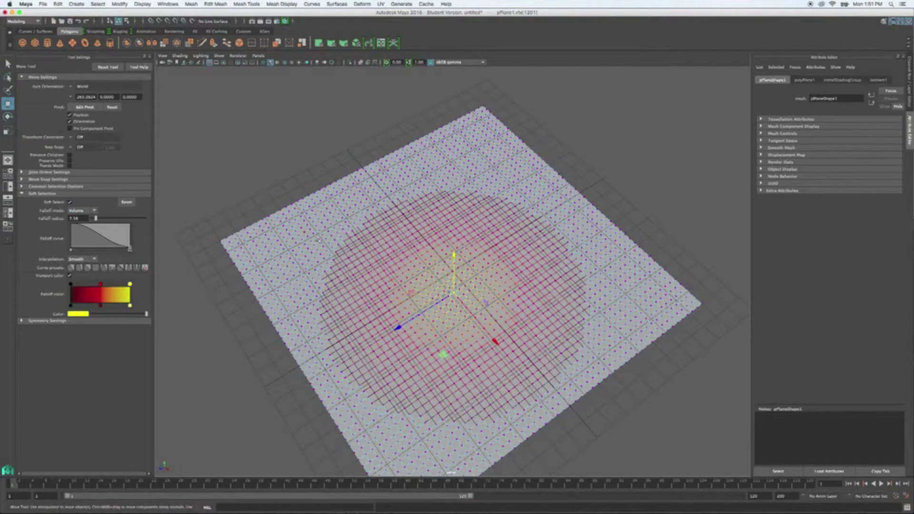
{"action": "left_click_drag", "start_coordinate": [318, 240], "coordinate": [407, 237], "text": "alt"}
{"action": "left_click", "coordinate": [430, 184]}
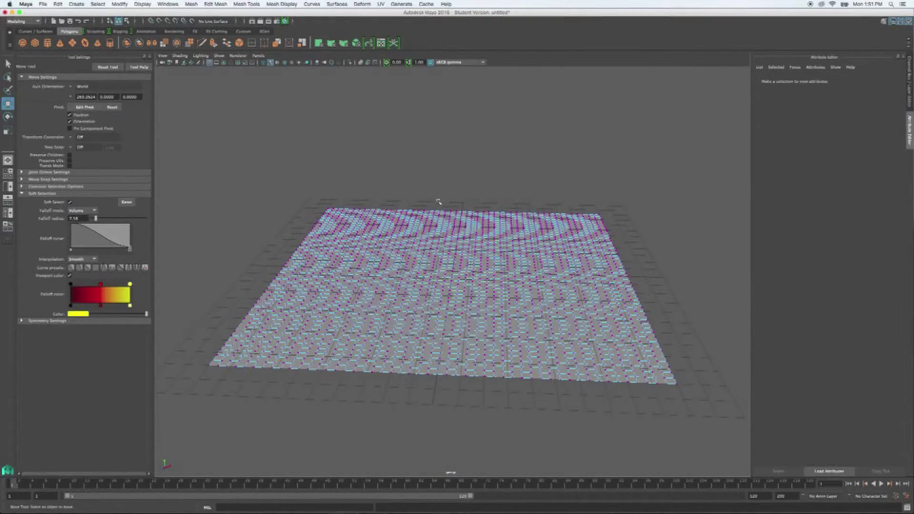
{"action": "left_click_drag", "start_coordinate": [444, 210], "coordinate": [275, 255], "text": "alt"}
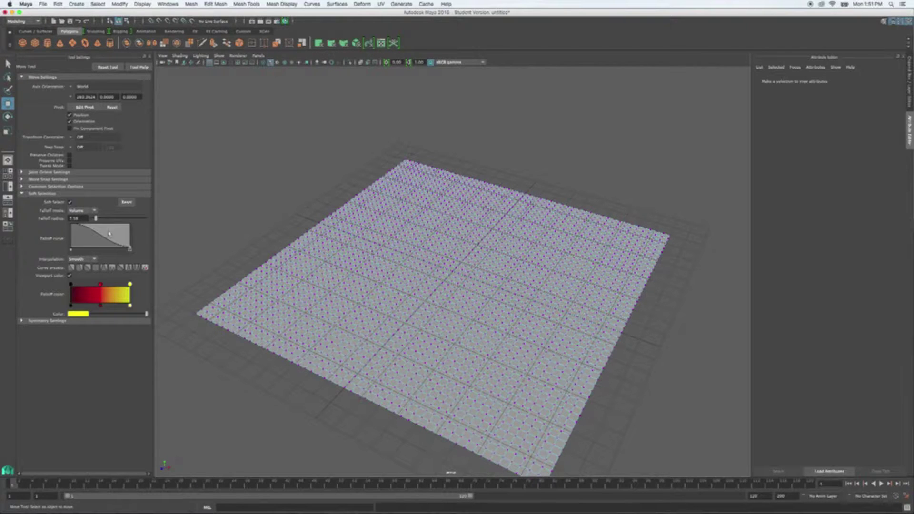
{"action": "mouse_move", "coordinate": [390, 254]}
{"action": "left_mouse_down", "text": "alt"}
{"action": "mouse_move", "coordinate": [393, 264]}
{"action": "mouse_move", "coordinate": [393, 244]}
{"action": "left_mouse_up", "text": "alt"}
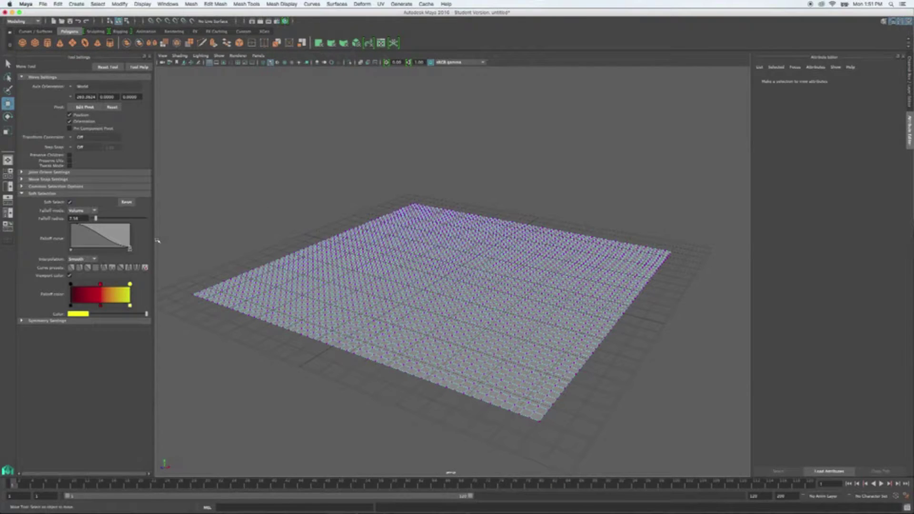
{"action": "left_click", "coordinate": [441, 283]}
{"action": "left_click_drag", "start_coordinate": [441, 284], "coordinate": [500, 251], "text": "alt"}
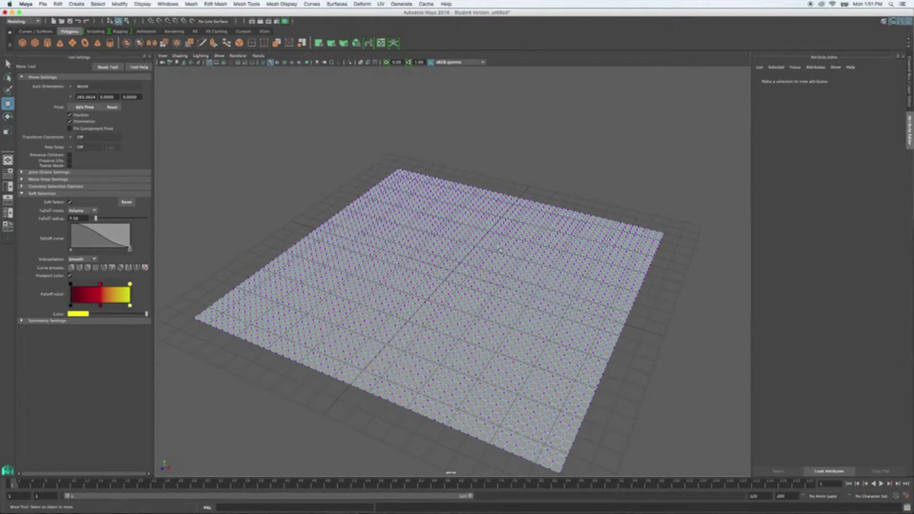
{"action": "left_click", "coordinate": [500, 250]}
{"action": "left_click", "coordinate": [559, 134]}
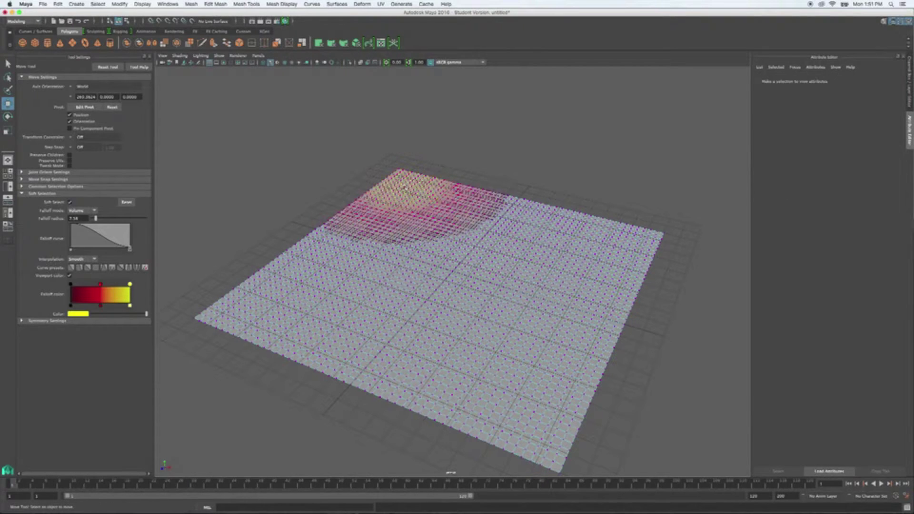
{"action": "left_click", "coordinate": [107, 163]}
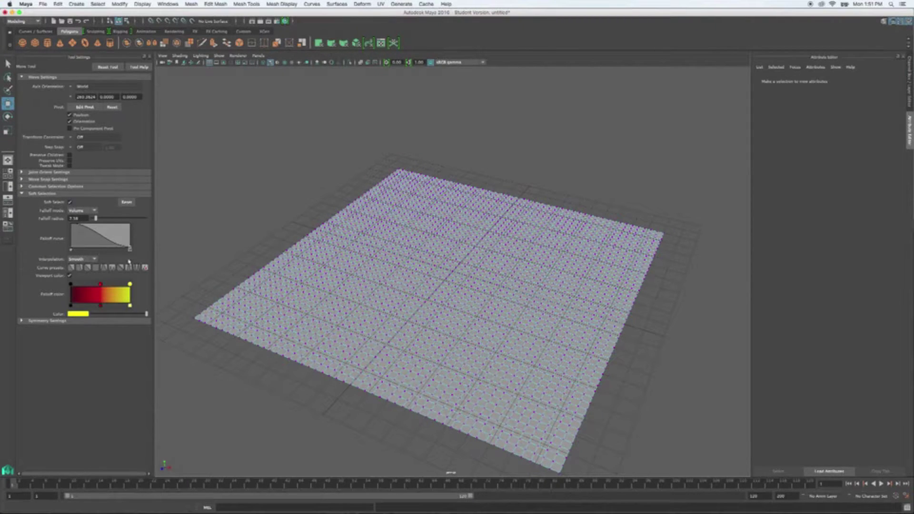
- Apply the smooth sloping falloff curve preset and raise a soft-selected vertex near the plane's back-left corner into a broad hill
{"action": "left_click", "coordinate": [79, 268]}
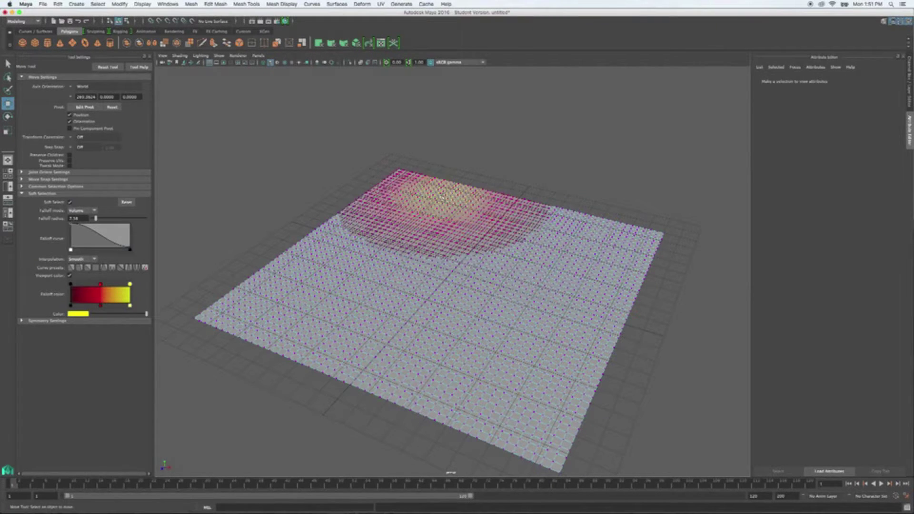
{"action": "left_click", "coordinate": [411, 195]}
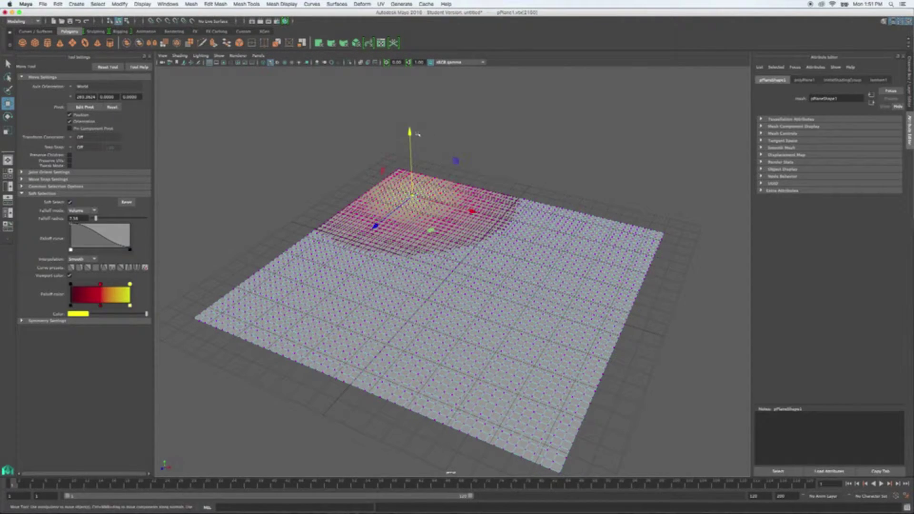
{"action": "left_click_drag", "start_coordinate": [417, 135], "coordinate": [414, 117]}
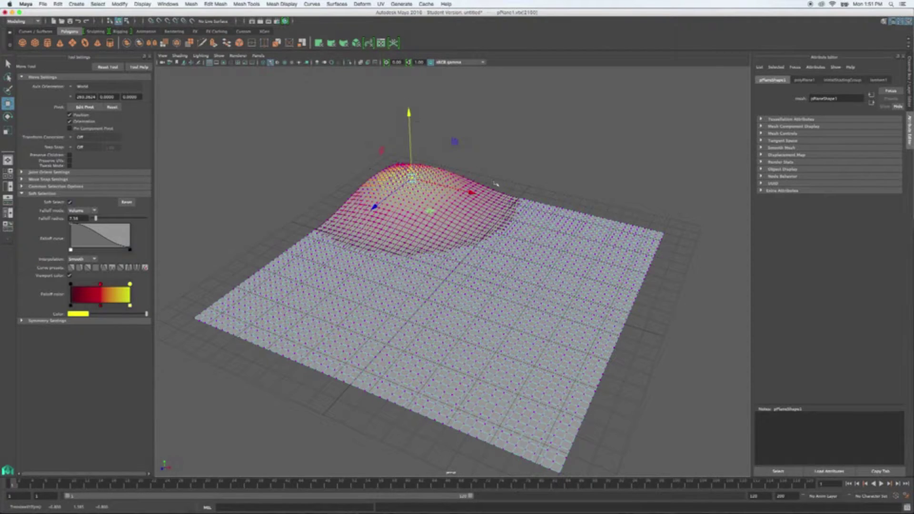
- Raise soft-selected vertices near the middle of the plane's back edge, on its right side and near the back-right corner into gentle hills
{"action": "left_click", "coordinate": [515, 219]}
{"action": "left_click_drag", "start_coordinate": [518, 157], "coordinate": [519, 145]}
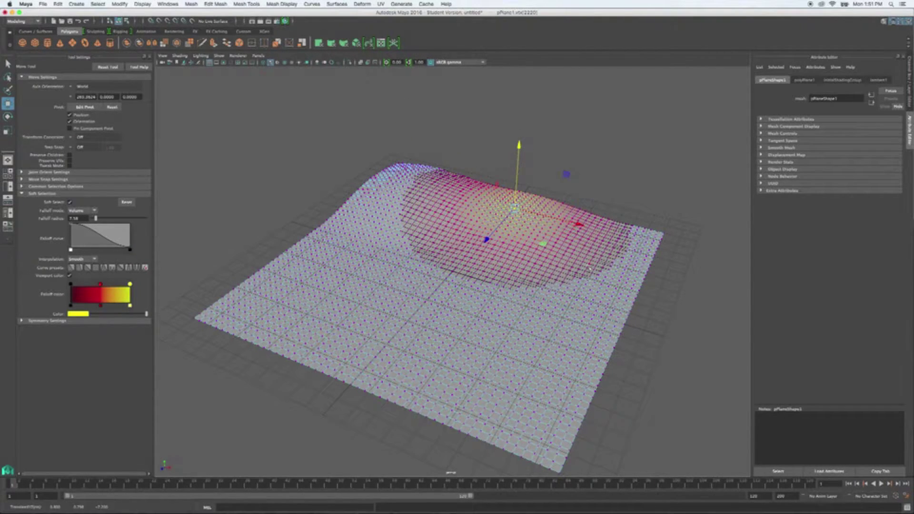
{"action": "left_click", "coordinate": [592, 290]}
{"action": "left_click_drag", "start_coordinate": [600, 238], "coordinate": [604, 214]}
{"action": "left_click", "coordinate": [630, 231]}
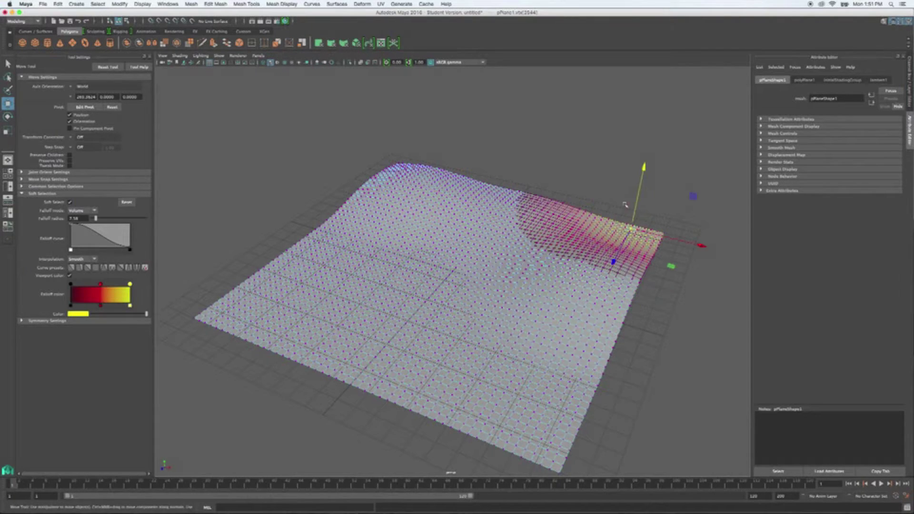
{"action": "left_click_drag", "start_coordinate": [645, 167], "coordinate": [649, 138]}
- Lift the dip at the middle of the back edge and a soft-selected vertex on the slope behind the plane's center
{"action": "left_click_drag", "start_coordinate": [666, 264], "coordinate": [620, 229], "text": "alt"}
{"action": "left_click_drag", "start_coordinate": [693, 192], "coordinate": [537, 237], "text": "alt"}
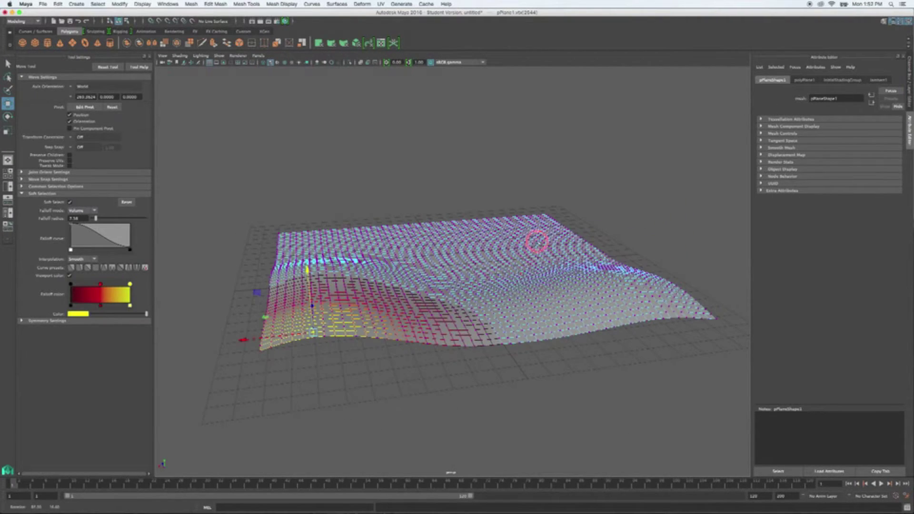
{"action": "left_click", "coordinate": [499, 334]}
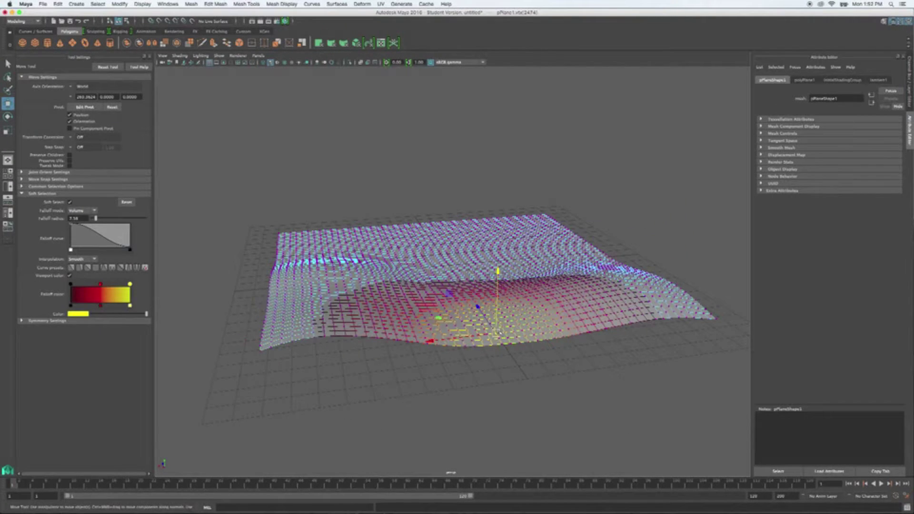
{"action": "left_click_drag", "start_coordinate": [504, 285], "coordinate": [504, 244]}
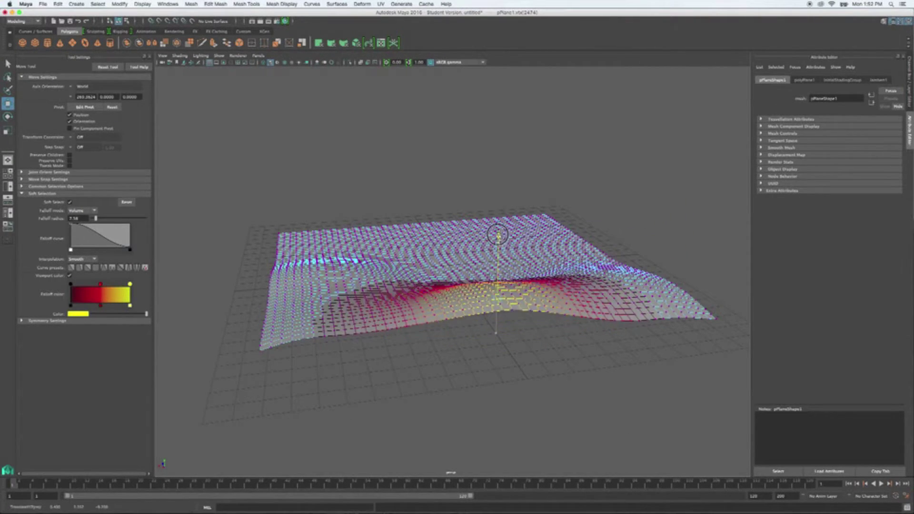
{"action": "left_click_drag", "start_coordinate": [439, 314], "coordinate": [521, 315], "text": "alt"}
{"action": "left_click", "coordinate": [543, 274]}
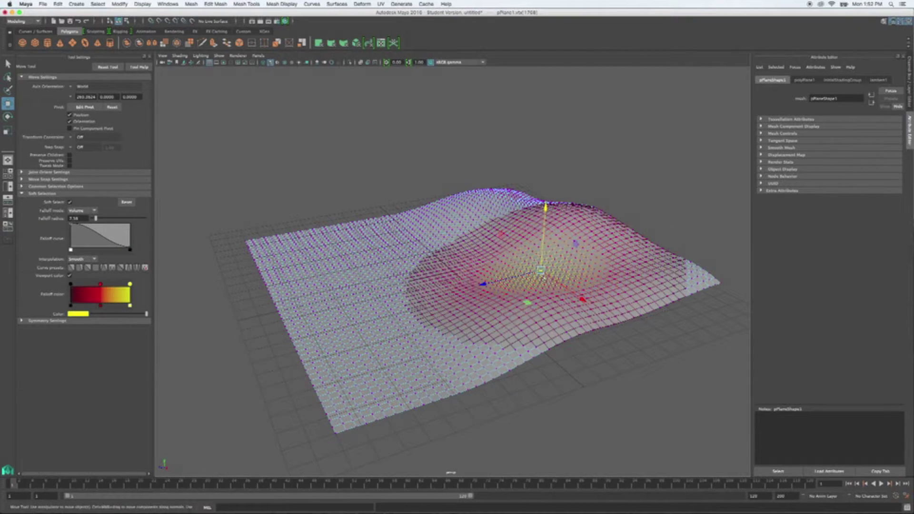
{"action": "left_click_drag", "start_coordinate": [546, 209], "coordinate": [547, 190]}
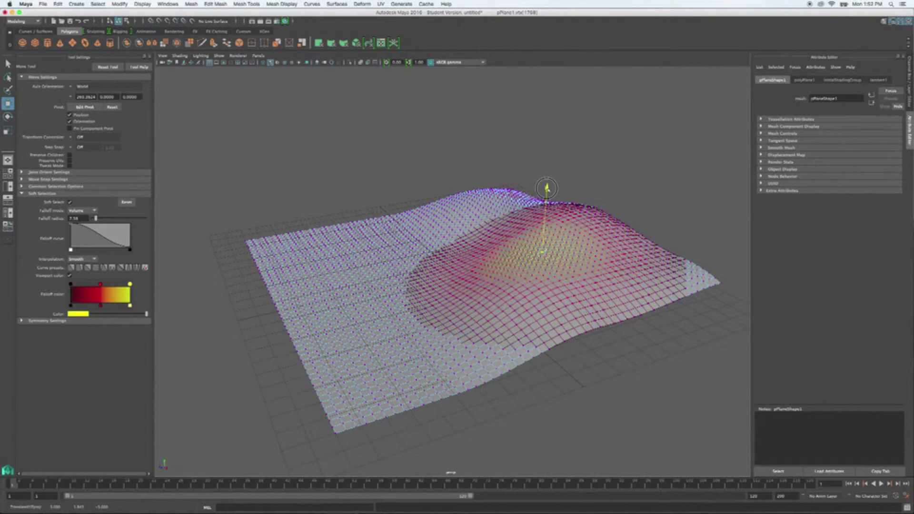
- Pull up soft-selected vertices on the back-left hill and at the middle of the plane's left edge
{"action": "left_click", "coordinate": [476, 208]}
{"action": "left_click_drag", "start_coordinate": [477, 148], "coordinate": [355, 248]}
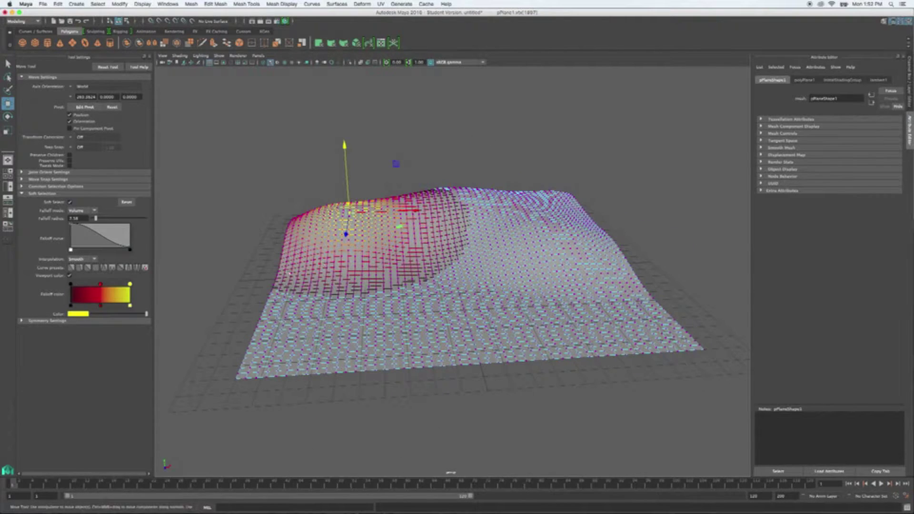
{"action": "left_click", "coordinate": [286, 273]}
{"action": "left_click_drag", "start_coordinate": [274, 206], "coordinate": [274, 193]}
- Vary the terrain height at soft-selected vertices near the front-left corner, at that corner and along the middle of the front edge
{"action": "left_click_drag", "start_coordinate": [409, 267], "coordinate": [411, 324], "text": "alt"}
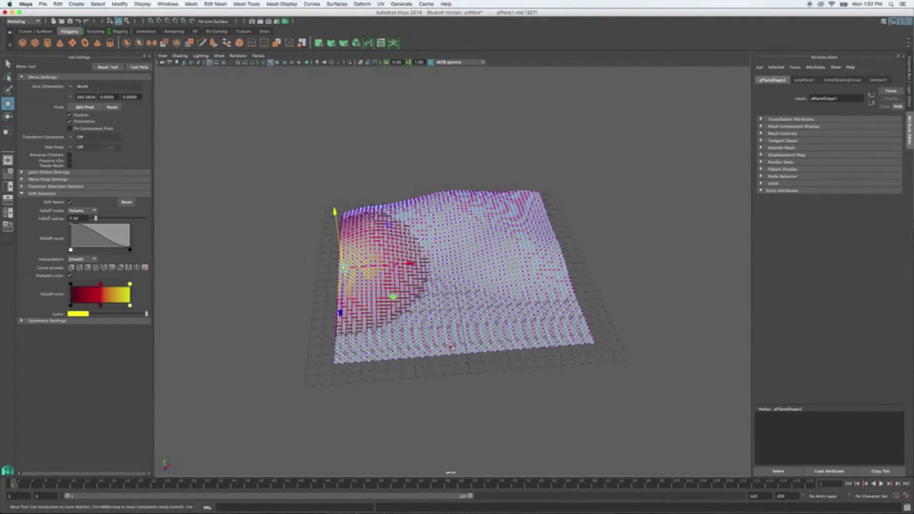
{"action": "left_click", "coordinate": [377, 360]}
{"action": "left_click_drag", "start_coordinate": [371, 311], "coordinate": [327, 321]}
{"action": "left_click", "coordinate": [336, 366]}
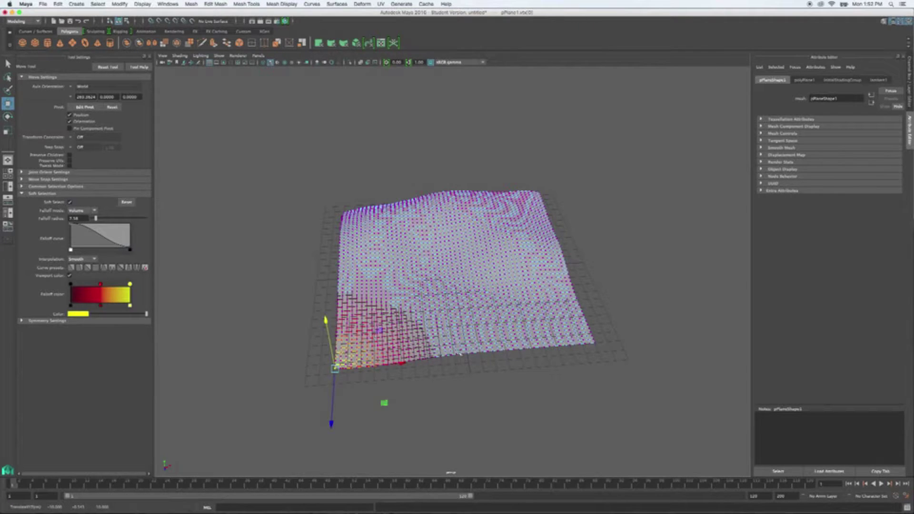
{"action": "left_click", "coordinate": [466, 353]}
{"action": "left_click_drag", "start_coordinate": [467, 315], "coordinate": [450, 291]}
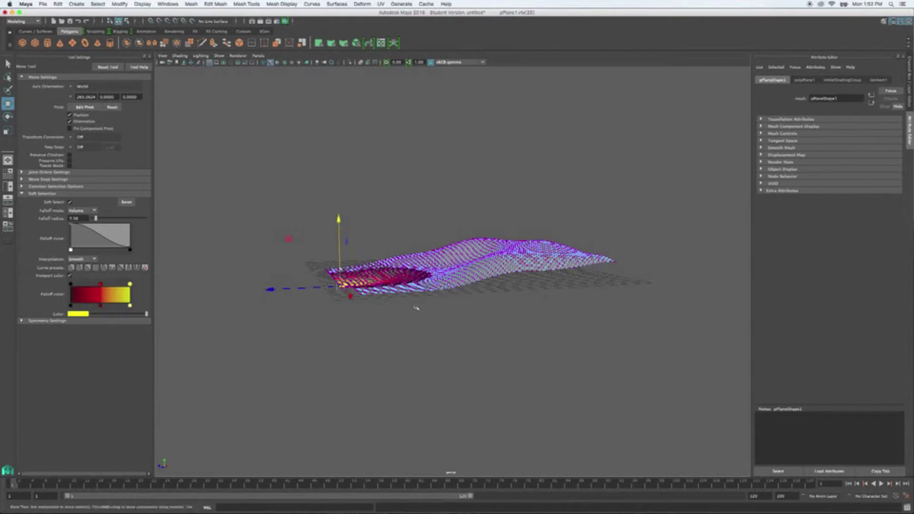
- Adjust soft-selected vertices along the front edge and left edge, raise the back-left corner, and clear the selection
{"action": "left_click", "coordinate": [385, 295]}
{"action": "left_click_drag", "start_coordinate": [384, 222], "coordinate": [370, 310]}
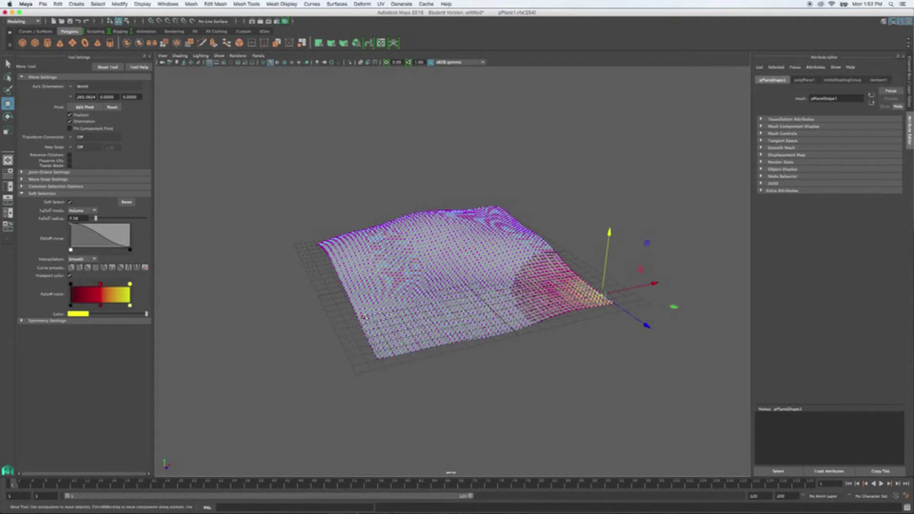
{"action": "left_click", "coordinate": [365, 318]}
{"action": "left_click_drag", "start_coordinate": [359, 254], "coordinate": [538, 206]}
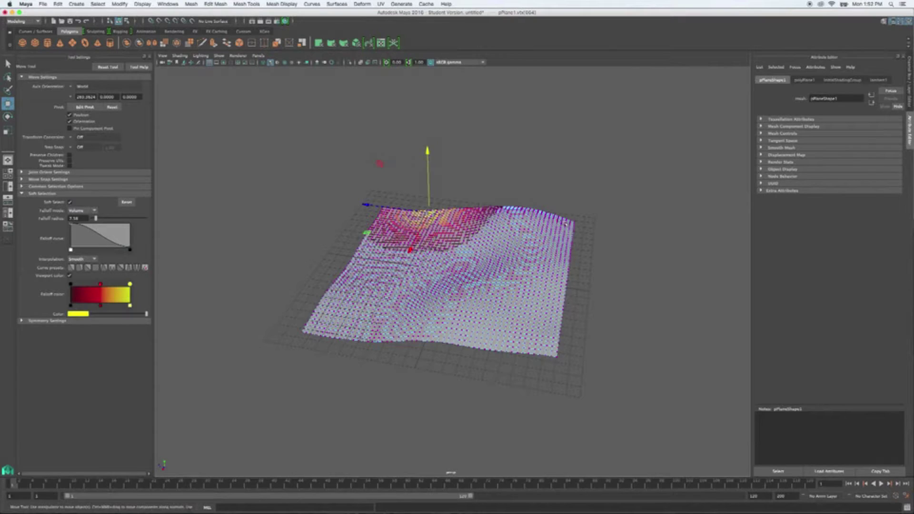
{"action": "left_click", "coordinate": [575, 220]}
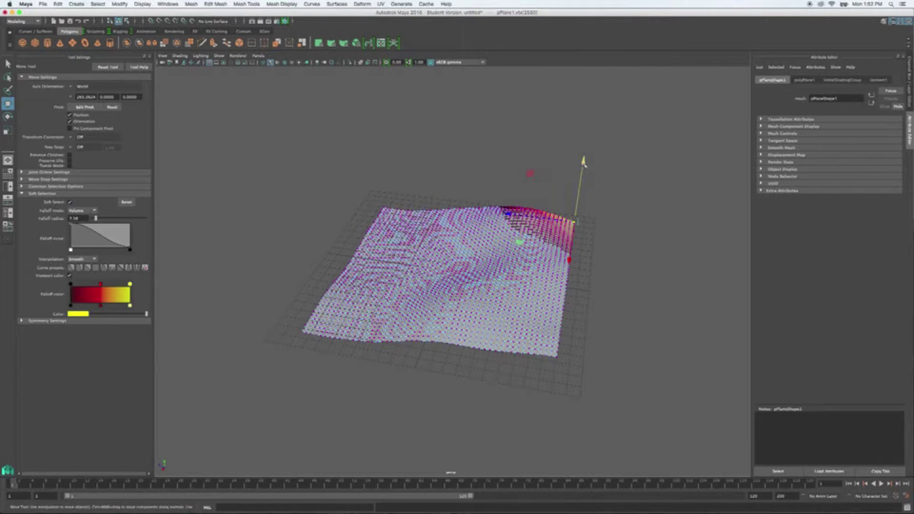
{"action": "left_click_drag", "start_coordinate": [583, 164], "coordinate": [584, 148]}
{"action": "left_click_drag", "start_coordinate": [603, 217], "coordinate": [574, 184], "text": "alt"}
{"action": "left_click", "coordinate": [574, 257]}
{"action": "left_click", "coordinate": [606, 212]}
{"action": "mouse_move", "coordinate": [550, 259]}
{"action": "left_mouse_down", "text": "alt"}
{"action": "mouse_move", "coordinate": [585, 244]}
{"action": "mouse_move", "coordinate": [622, 247]}
{"action": "mouse_move", "coordinate": [565, 234]}
{"action": "mouse_move", "coordinate": [542, 259]}
{"action": "left_mouse_up", "text": "alt"}
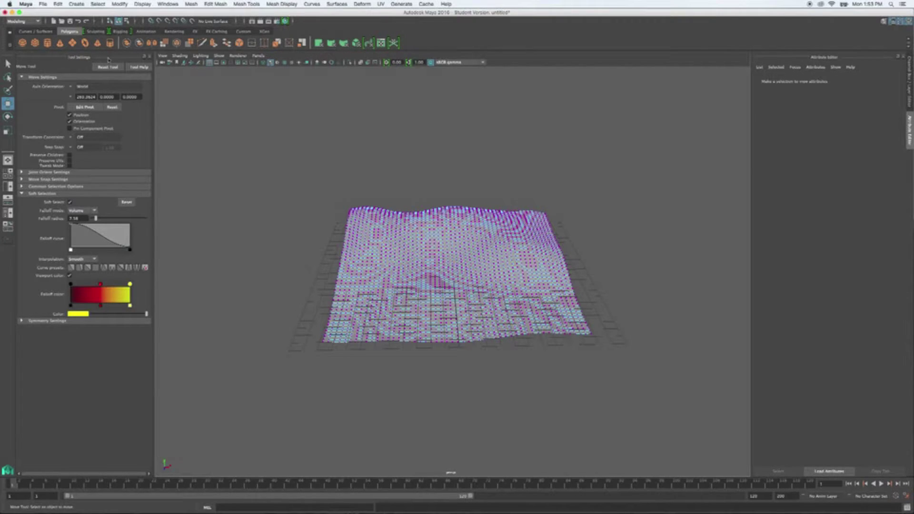
- Create a new polygon plane and move it along the X axis to an empty area beside the sculpted terrain
{"action": "left_click", "coordinate": [72, 43]}
{"action": "left_click_drag", "start_coordinate": [530, 277], "coordinate": [665, 271]}
{"action": "middle_click_drag", "start_coordinate": [628, 261], "coordinate": [374, 261], "text": "alt"}
{"action": "left_click_drag", "start_coordinate": [472, 269], "coordinate": [563, 268]}
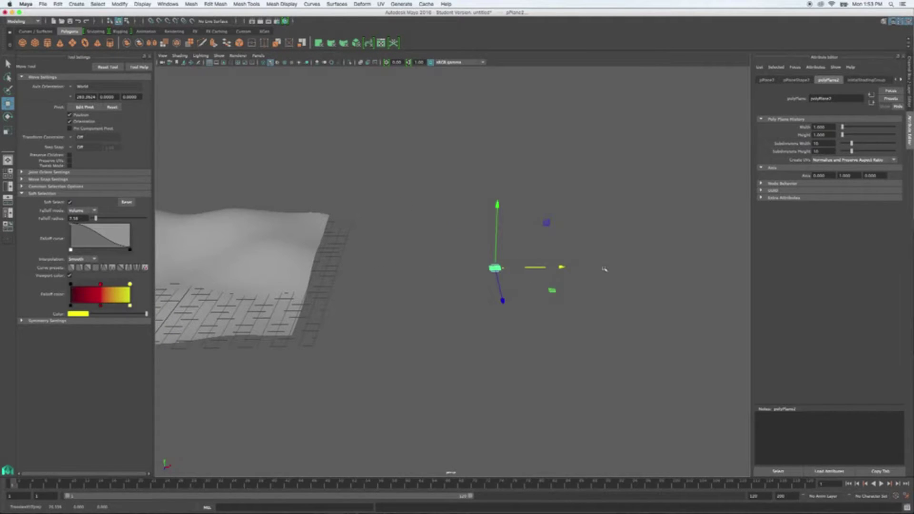
- Set the new plane's width and height to 20 and its width and height subdivisions to 50
{"action": "left_click", "coordinate": [821, 127]}
{"action": "type", "text": "20"}
{"action": "key", "text": "Tab"}
{"action": "key", "text": "Tab"}
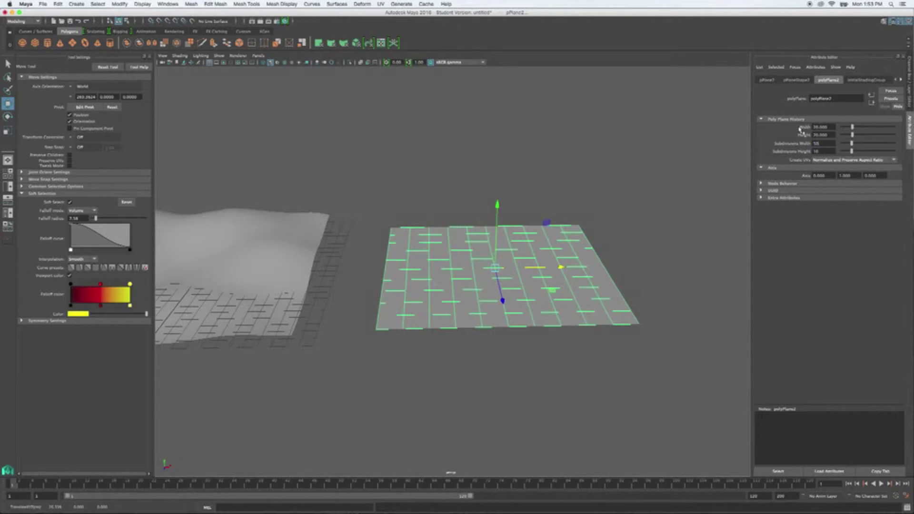
{"action": "key", "text": "Tab"}
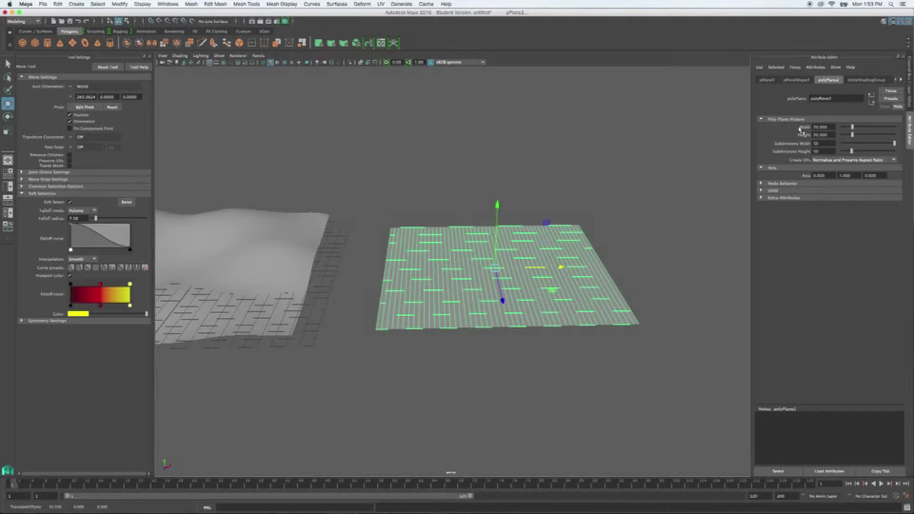
{"action": "key", "text": "Tab"}
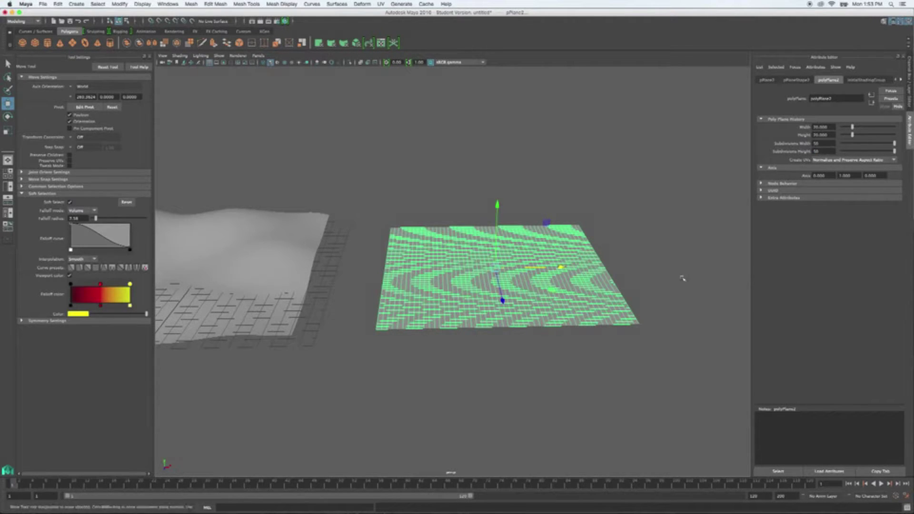
- Activate the Sculpt tool on the new plane and reduce its brush size to about 5
{"action": "left_click_drag", "start_coordinate": [639, 220], "coordinate": [572, 223], "text": "alt"}
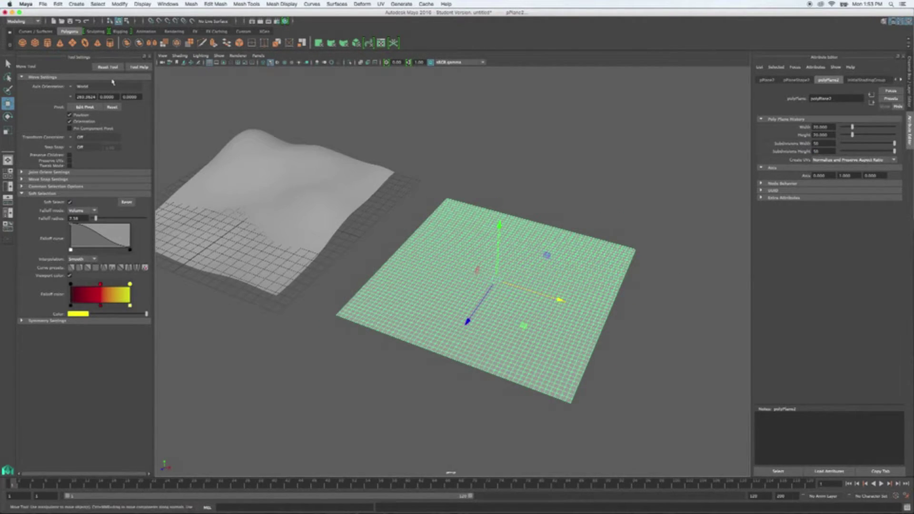
{"action": "left_click", "coordinate": [95, 31]}
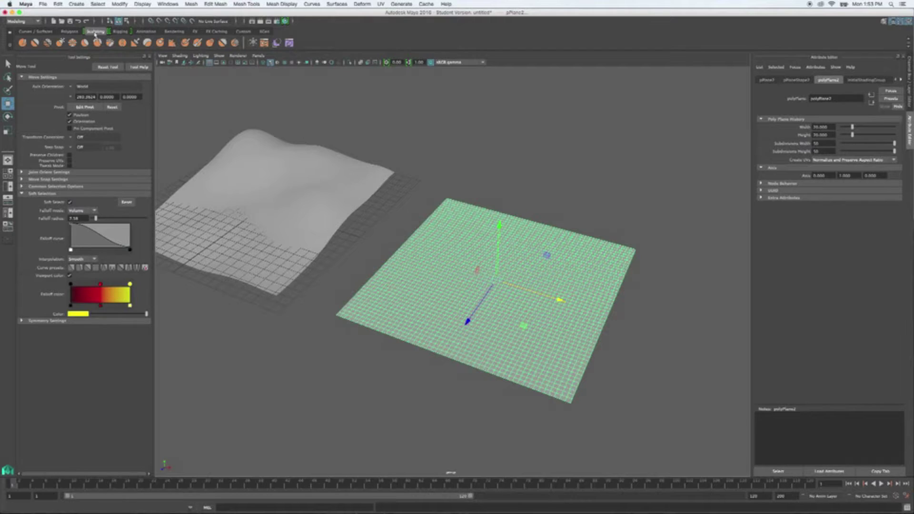
{"action": "left_click", "coordinate": [24, 43]}
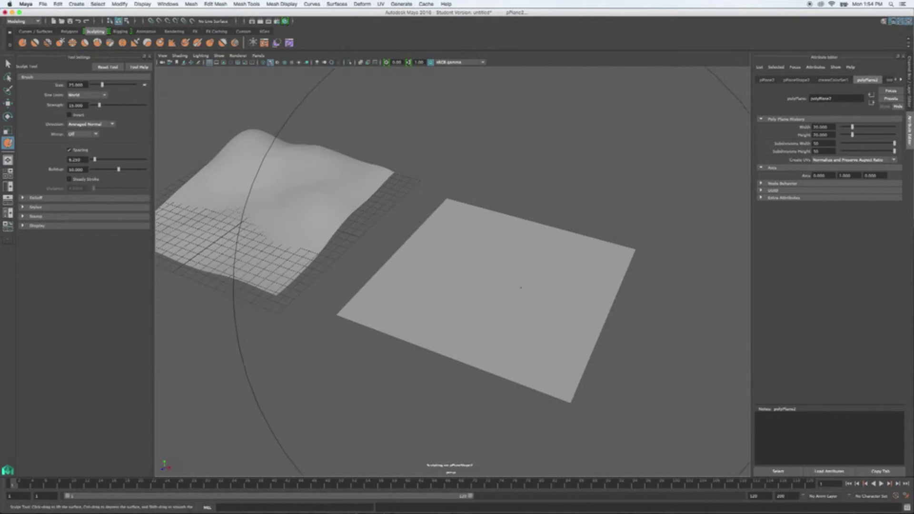
{"action": "left_click", "coordinate": [103, 85]}
{"action": "left_click_drag", "start_coordinate": [103, 86], "coordinate": [98, 86]}
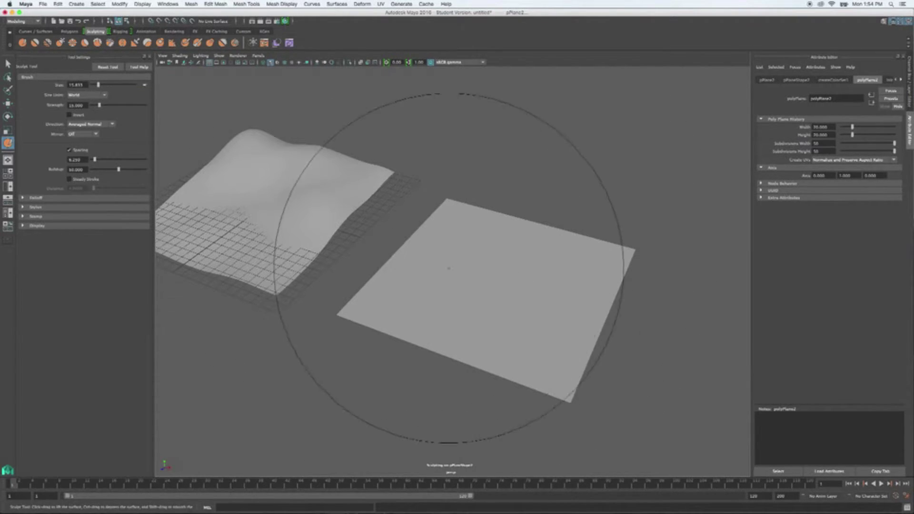
{"action": "left_click_drag", "start_coordinate": [98, 85], "coordinate": [94, 86]}
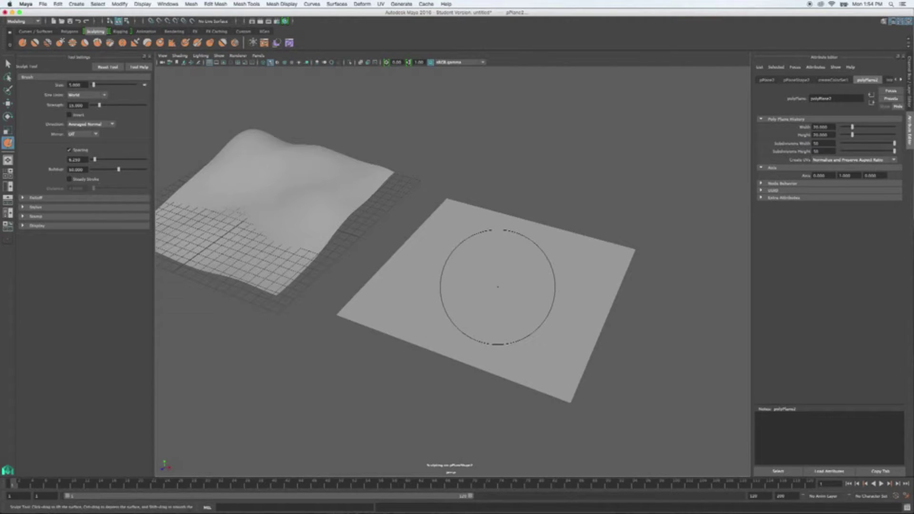
- Resize the sculpt brush interactively over the plane, ending at a size of about 5.1
{"action": "key", "text": "b"}
{"action": "left_click_drag", "start_coordinate": [498, 287], "coordinate": [502, 287]}
{"action": "mouse_move", "coordinate": [505, 287]}
{"action": "left_mouse_down"}
{"action": "mouse_move", "coordinate": [535, 287]}
{"action": "mouse_move", "coordinate": [488, 286]}
{"action": "mouse_move", "coordinate": [526, 287]}
{"action": "mouse_move", "coordinate": [526, 277]}
{"action": "left_mouse_up"}
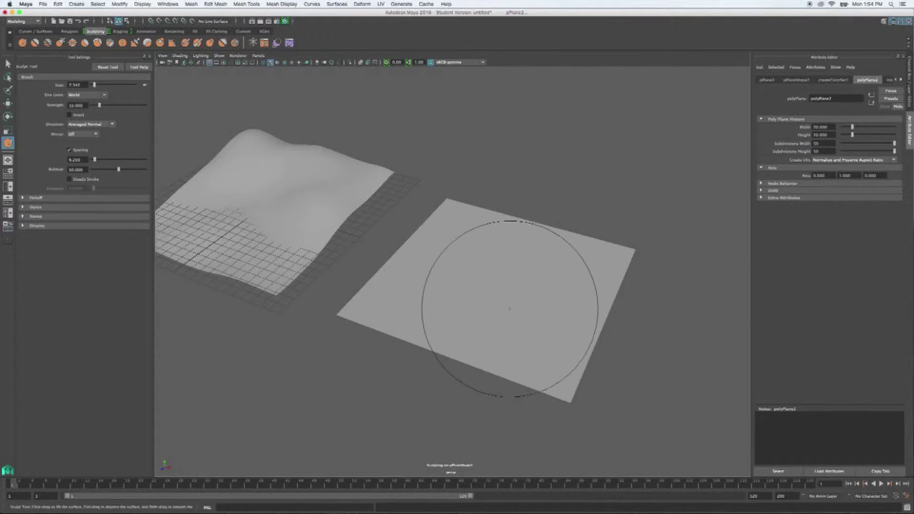
{"action": "mouse_move", "coordinate": [501, 298]}
{"action": "left_mouse_down"}
{"action": "mouse_move", "coordinate": [542, 297]}
{"action": "mouse_move", "coordinate": [505, 297]}
{"action": "left_mouse_up"}
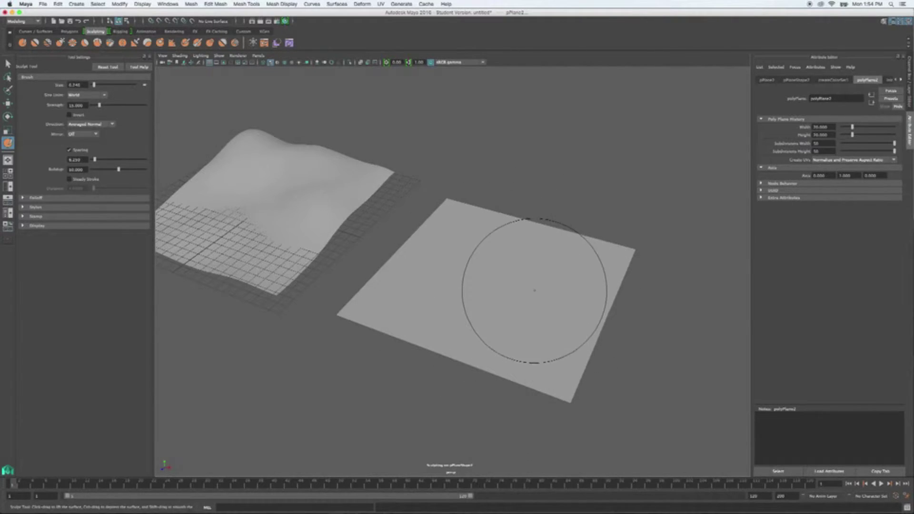
{"action": "mouse_move", "coordinate": [531, 281]}
{"action": "left_mouse_down"}
{"action": "mouse_move", "coordinate": [516, 281]}
{"action": "mouse_move", "coordinate": [521, 303]}
{"action": "left_mouse_up"}
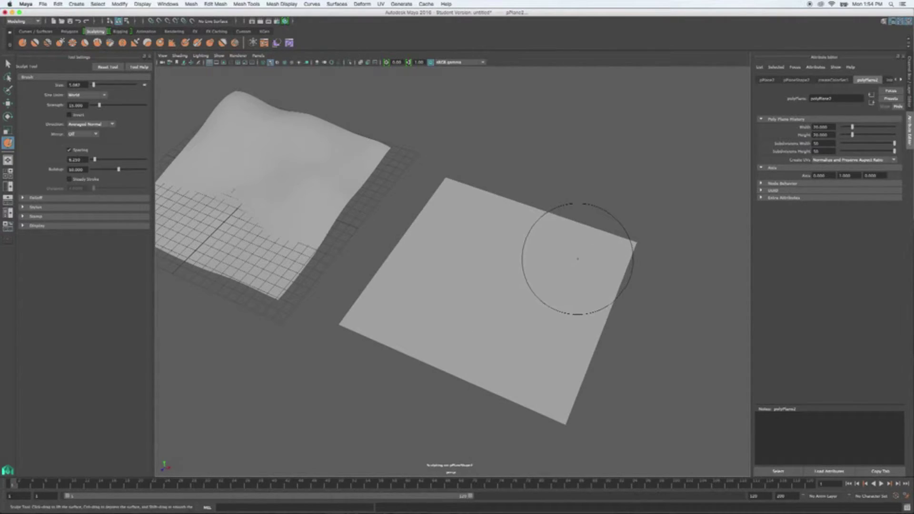
- Sculpt a tall peak near the new plane's back-right corner and rounded hills across its back half
{"action": "mouse_move", "coordinate": [581, 255]}
{"action": "left_mouse_down", "text": "alt"}
{"action": "mouse_move", "coordinate": [574, 247]}
{"action": "mouse_move", "coordinate": [613, 274]}
{"action": "mouse_move", "coordinate": [592, 288]}
{"action": "mouse_move", "coordinate": [544, 257]}
{"action": "left_mouse_up", "text": "alt"}
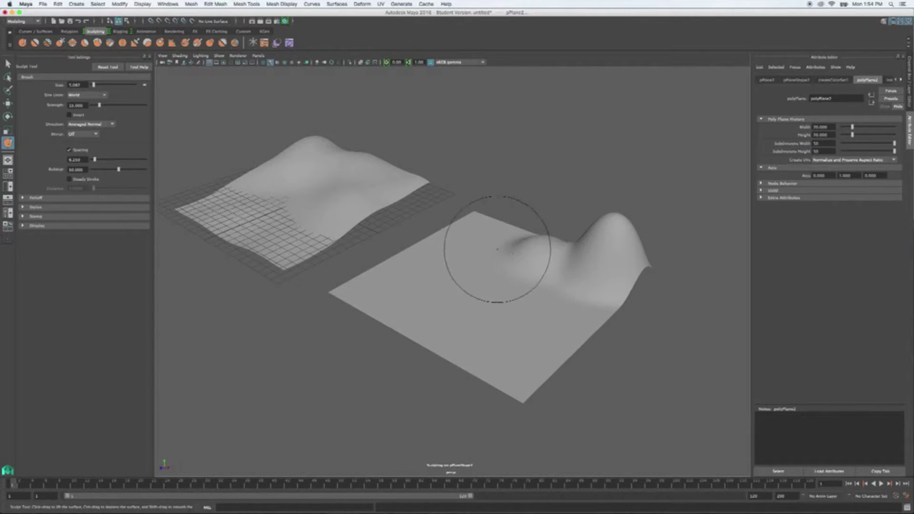
{"action": "left_click", "coordinate": [488, 233]}
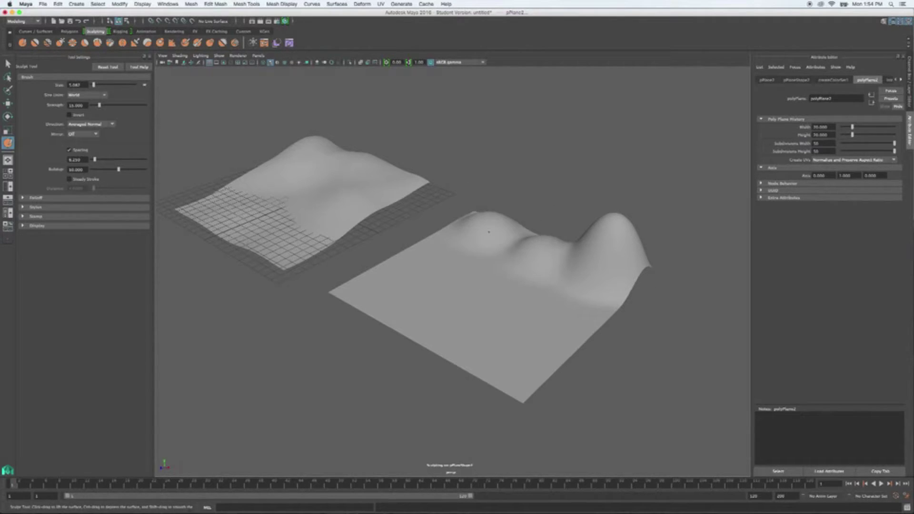
{"action": "left_click", "coordinate": [456, 241]}
{"action": "left_click", "coordinate": [489, 258]}
{"action": "mouse_move", "coordinate": [540, 283]}
{"action": "left_mouse_down", "text": "alt"}
{"action": "mouse_move", "coordinate": [596, 271]}
{"action": "mouse_move", "coordinate": [581, 255]}
{"action": "left_mouse_up", "text": "alt"}
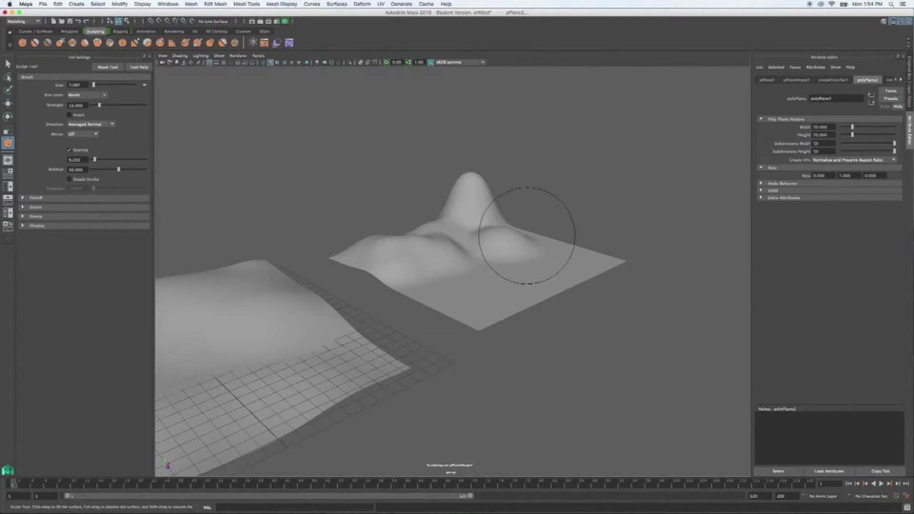
{"action": "left_click_drag", "start_coordinate": [522, 225], "coordinate": [547, 267], "text": "alt"}
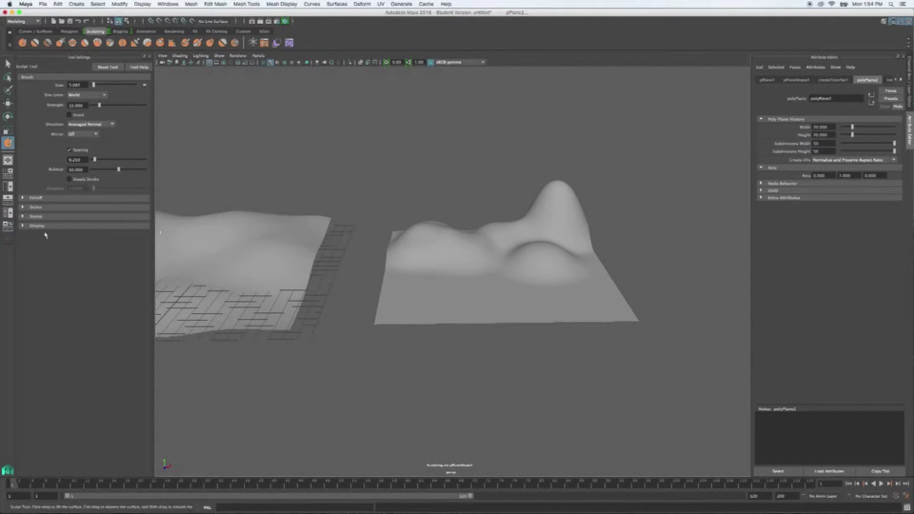
- Apply the half-height smooth falloff curve preset to the sculpt brush and raise a low, soft mound near the plane's front
{"action": "left_click", "coordinate": [23, 198]}
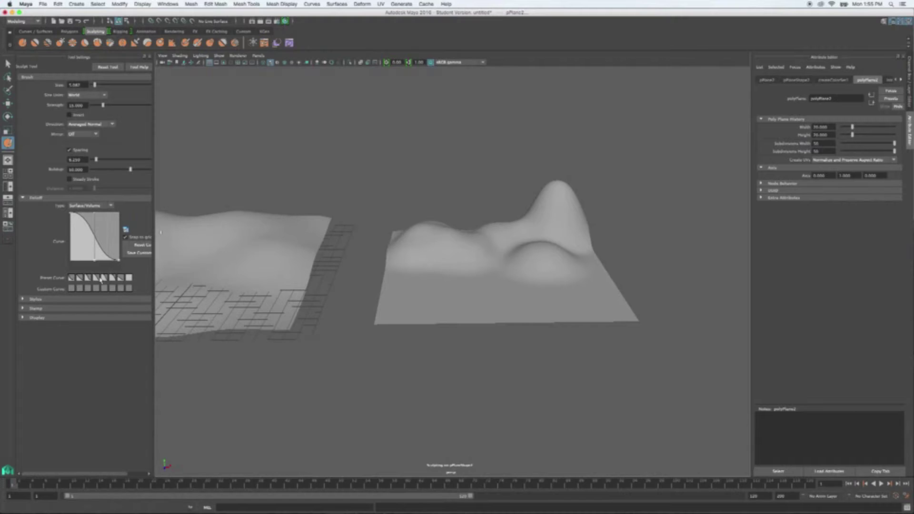
{"action": "left_click_drag", "start_coordinate": [154, 281], "coordinate": [176, 279]}
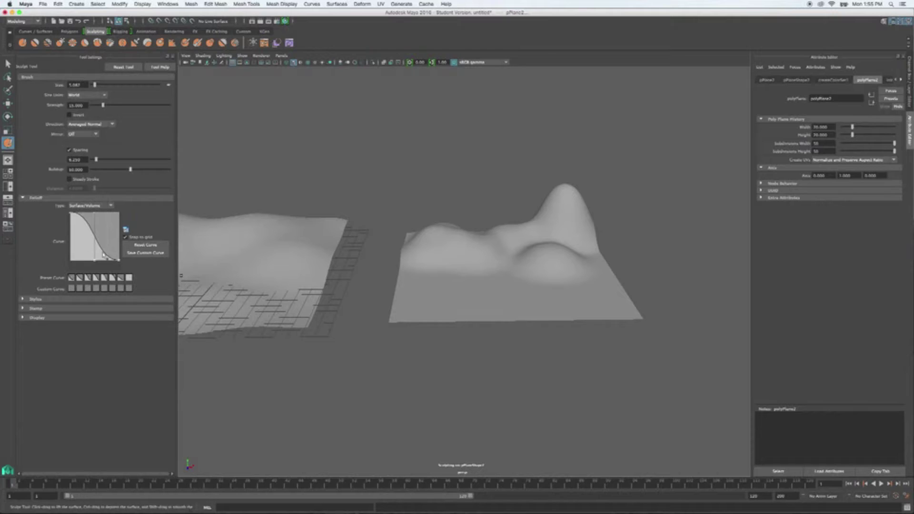
{"action": "left_click", "coordinate": [121, 279]}
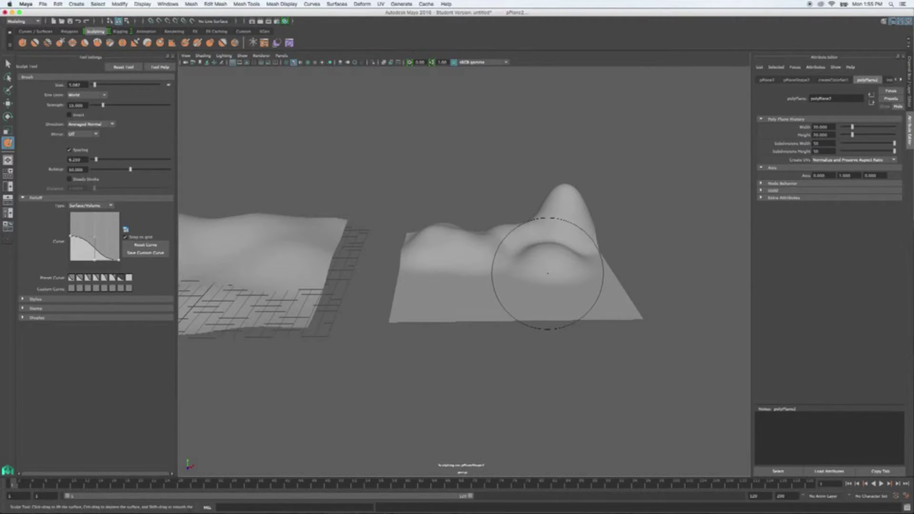
{"action": "left_click", "coordinate": [492, 279]}
{"action": "left_click", "coordinate": [530, 279]}
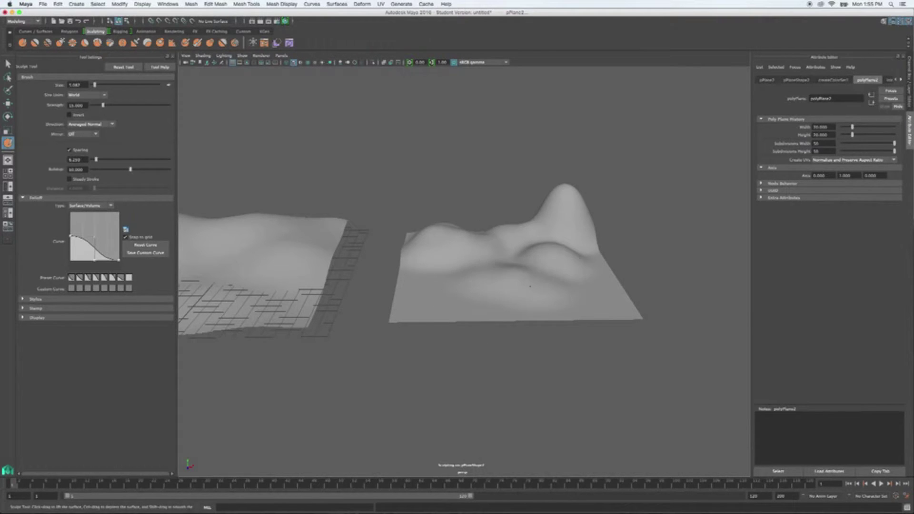
- Lower the sculpt brush strength to about 8.7 and build soft, blended hills across the middle of the plane
{"action": "left_click", "coordinate": [571, 270]}
{"action": "left_click", "coordinate": [534, 257]}
{"action": "left_click", "coordinate": [501, 255]}
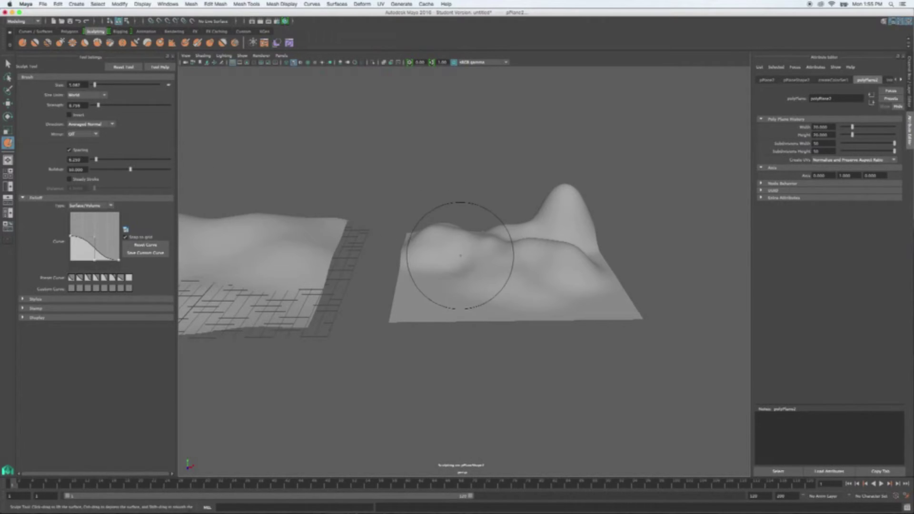
- Shrink the sculpt brush to a size of about 0.9 and raise small, sharp bumps near the plane's front-left corner
{"action": "mouse_move", "coordinate": [503, 259]}
{"action": "left_mouse_down", "text": "alt"}
{"action": "mouse_move", "coordinate": [499, 270]}
{"action": "mouse_move", "coordinate": [441, 270]}
{"action": "mouse_move", "coordinate": [430, 285]}
{"action": "left_mouse_up", "text": "alt"}
{"action": "key", "text": "b"}
{"action": "key", "text": "b"}
{"action": "left_click", "coordinate": [417, 285]}
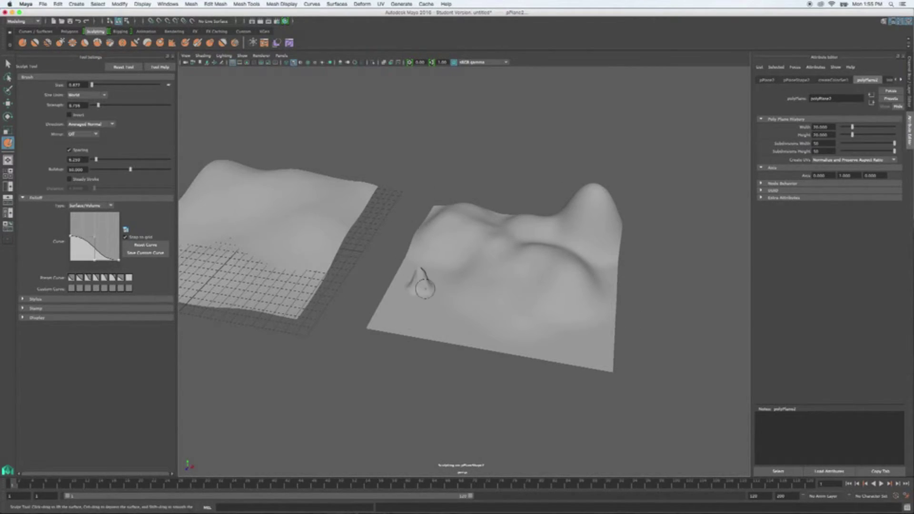
{"action": "mouse_move", "coordinate": [458, 288]}
{"action": "left_mouse_down", "text": "alt"}
{"action": "mouse_move", "coordinate": [462, 266]}
{"action": "mouse_move", "coordinate": [424, 257]}
{"action": "mouse_move", "coordinate": [480, 249]}
{"action": "mouse_move", "coordinate": [465, 243]}
{"action": "mouse_move", "coordinate": [463, 255]}
{"action": "mouse_move", "coordinate": [497, 272]}
{"action": "mouse_move", "coordinate": [539, 259]}
{"action": "mouse_move", "coordinate": [483, 272]}
{"action": "mouse_move", "coordinate": [500, 280]}
{"action": "left_mouse_up", "text": "alt"}
{"action": "left_click_drag", "start_coordinate": [433, 284], "coordinate": [473, 300], "text": "alt"}
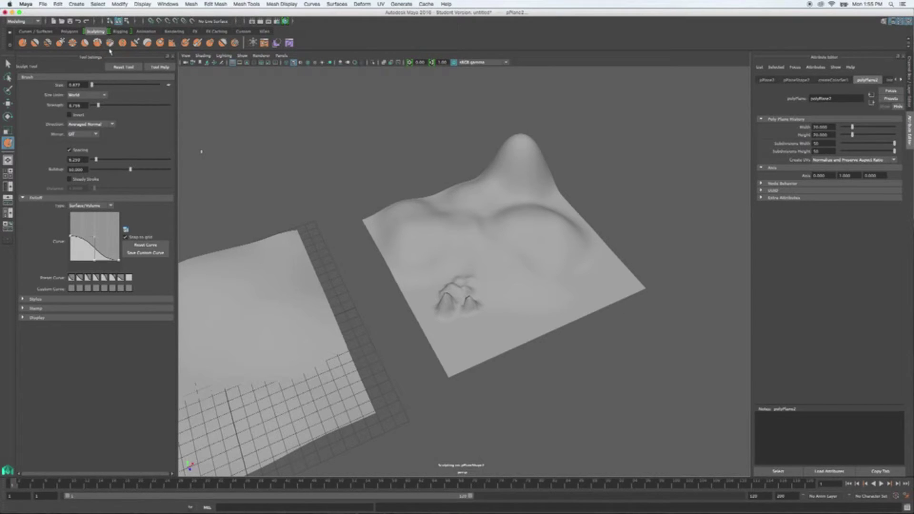
- Smooth the small bumps into a soft mound with the Smooth tool, using a brush size of about 3.9
{"action": "left_click", "coordinate": [35, 43]}
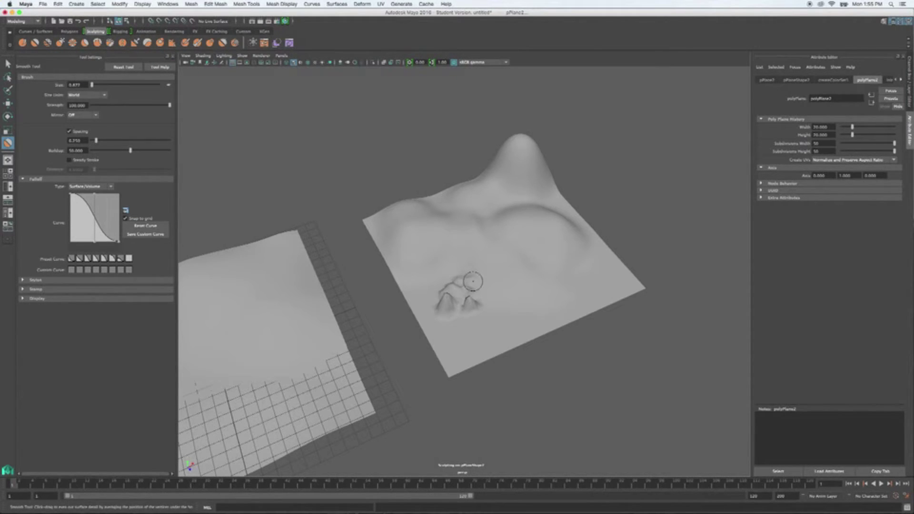
{"action": "key", "text": "b"}
{"action": "left_click_drag", "start_coordinate": [487, 281], "coordinate": [518, 281]}
{"action": "mouse_move", "coordinate": [460, 290]}
{"action": "left_mouse_down"}
{"action": "mouse_move", "coordinate": [510, 292]}
{"action": "mouse_move", "coordinate": [440, 270]}
{"action": "mouse_move", "coordinate": [477, 282]}
{"action": "left_mouse_up"}
{"action": "mouse_move", "coordinate": [571, 267]}
{"action": "left_mouse_down", "text": "alt"}
{"action": "mouse_move", "coordinate": [545, 253]}
{"action": "mouse_move", "coordinate": [567, 307]}
{"action": "left_mouse_up", "text": "alt"}
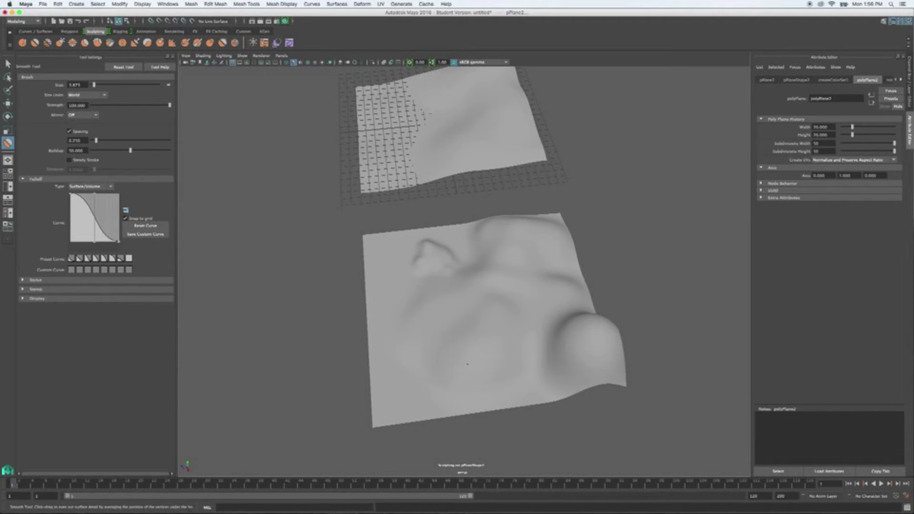
{"action": "left_click_drag", "start_coordinate": [398, 277], "coordinate": [570, 282], "text": "alt"}
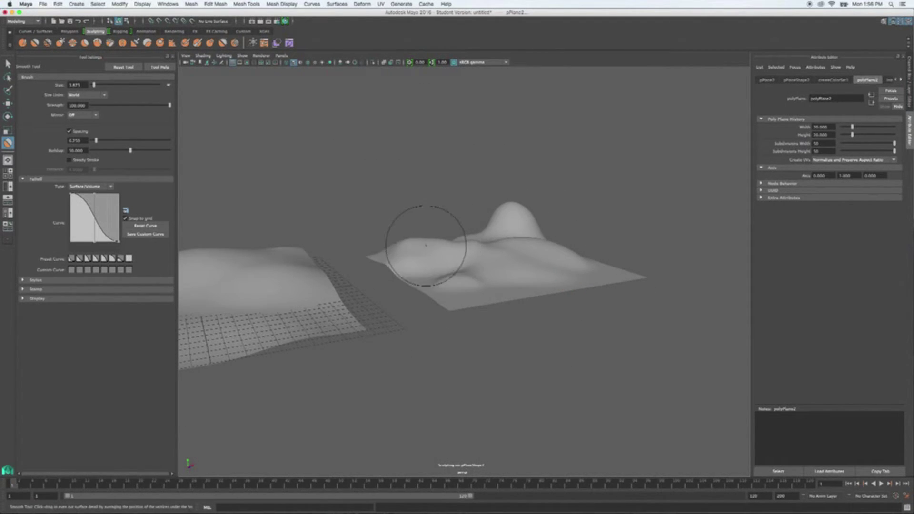
{"action": "mouse_move", "coordinate": [429, 229]}
{"action": "left_mouse_down", "text": "alt"}
{"action": "mouse_move", "coordinate": [490, 245]}
{"action": "mouse_move", "coordinate": [465, 295]}
{"action": "left_mouse_up", "text": "alt"}
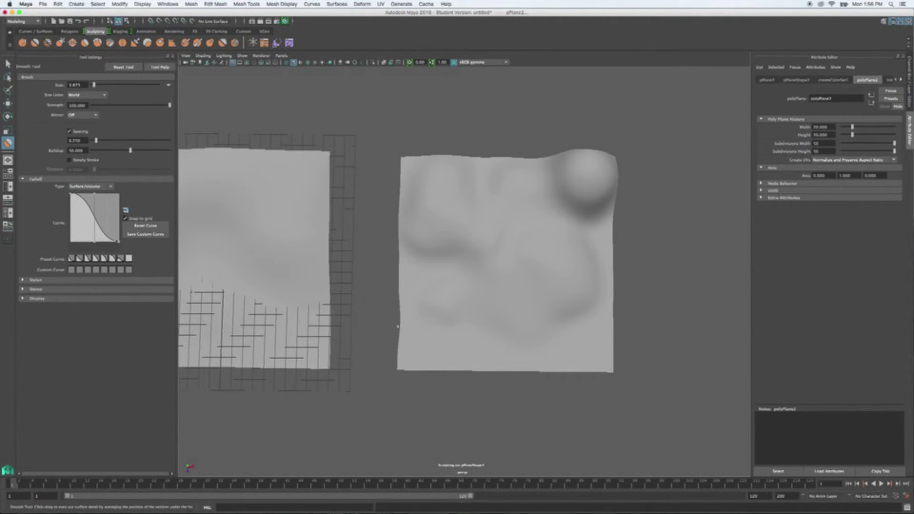
{"action": "left_click_drag", "start_coordinate": [598, 198], "coordinate": [522, 172], "text": "alt"}
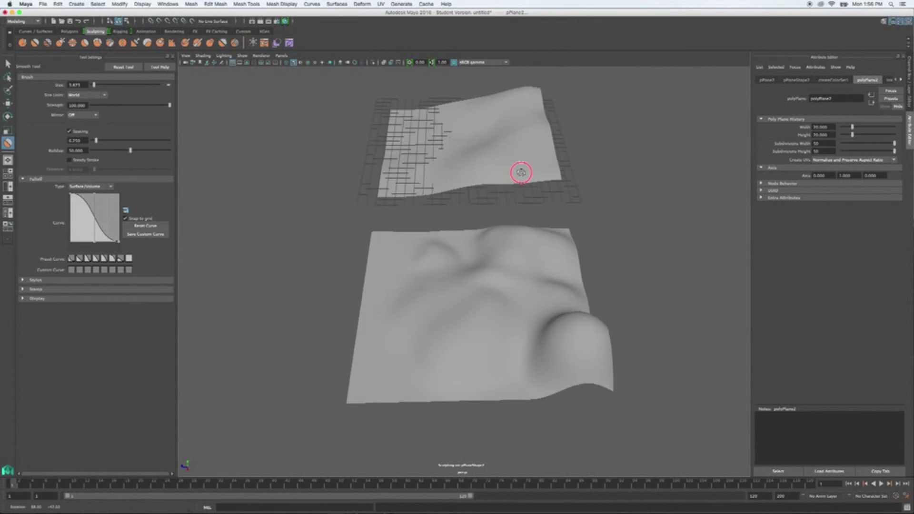
{"action": "mouse_move", "coordinate": [602, 374]}
{"action": "left_mouse_down", "text": "alt"}
{"action": "mouse_move", "coordinate": [528, 332]}
{"action": "mouse_move", "coordinate": [538, 334]}
{"action": "mouse_move", "coordinate": [541, 357]}
{"action": "mouse_move", "coordinate": [486, 321]}
{"action": "mouse_move", "coordinate": [536, 299]}
{"action": "mouse_move", "coordinate": [505, 267]}
{"action": "left_mouse_up", "text": "alt"}
- Set the Sculpt tool's direction to Y and raise a tall hill at the plane's front-right corner
{"action": "left_click", "coordinate": [22, 43]}
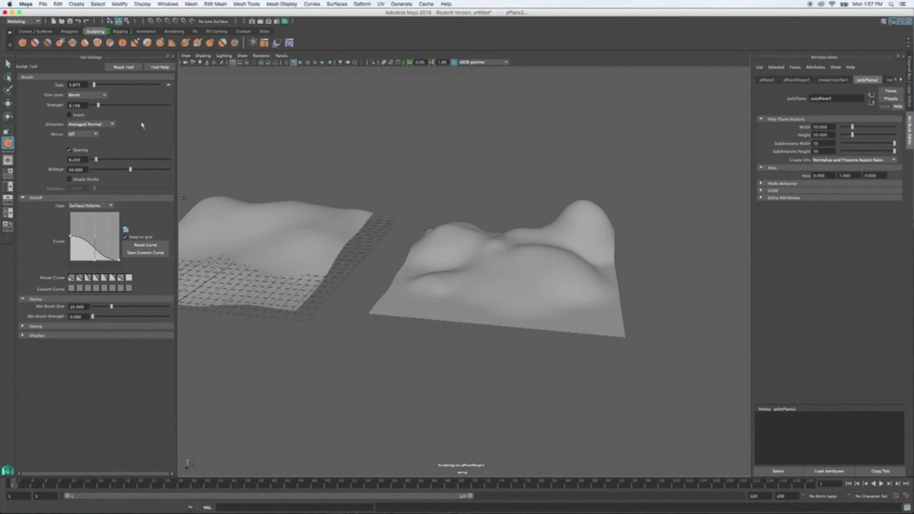
{"action": "mouse_move", "coordinate": [500, 265]}
{"action": "left_mouse_down", "text": "alt"}
{"action": "mouse_move", "coordinate": [506, 259]}
{"action": "mouse_move", "coordinate": [512, 280]}
{"action": "mouse_move", "coordinate": [464, 319]}
{"action": "left_mouse_up", "text": "alt"}
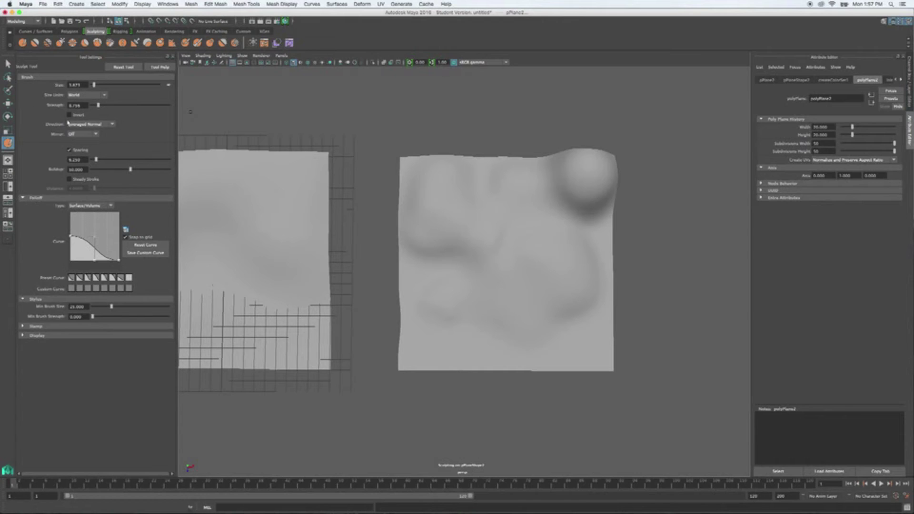
{"action": "left_click", "coordinate": [113, 125]}
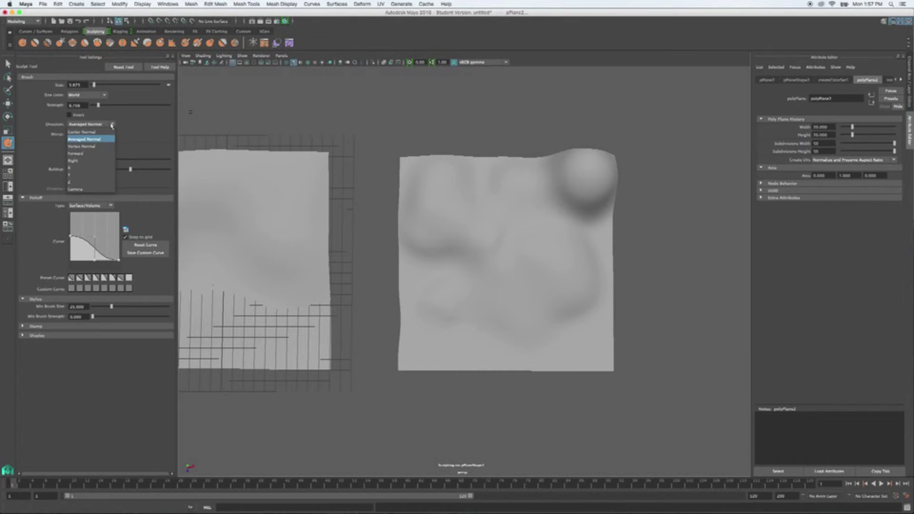
{"action": "left_click", "coordinate": [75, 175]}
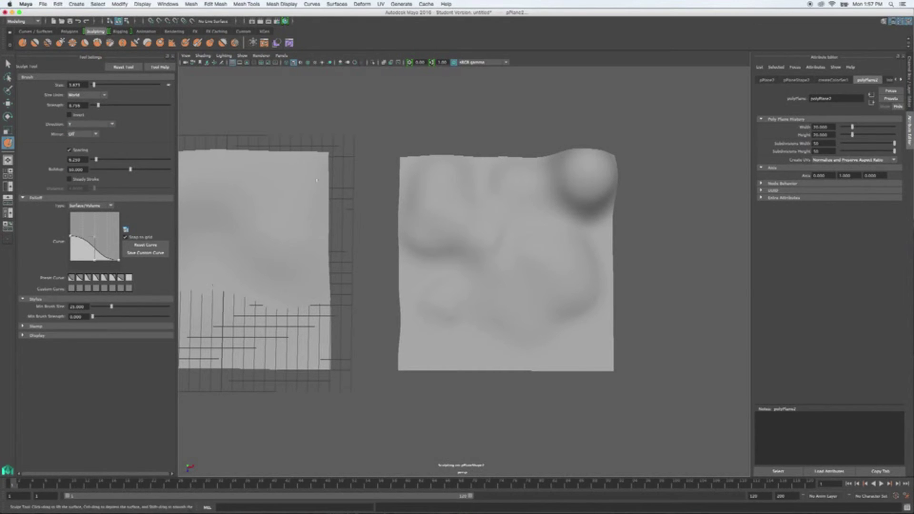
{"action": "mouse_move", "coordinate": [415, 191]}
{"action": "left_mouse_down", "text": "alt"}
{"action": "mouse_move", "coordinate": [412, 180]}
{"action": "mouse_move", "coordinate": [418, 220]}
{"action": "left_mouse_up", "text": "alt"}
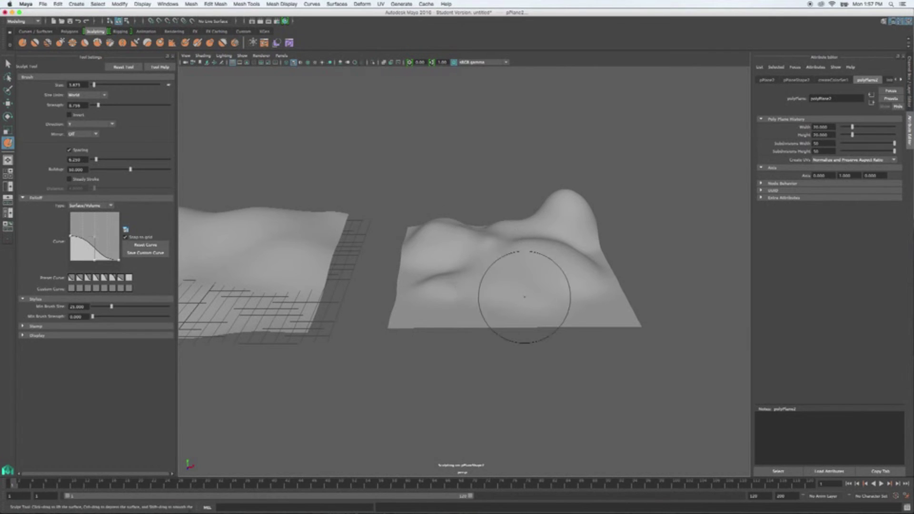
{"action": "mouse_move", "coordinate": [524, 297]}
{"action": "left_mouse_down"}
{"action": "mouse_move", "coordinate": [590, 308]}
{"action": "mouse_move", "coordinate": [564, 307]}
{"action": "mouse_move", "coordinate": [566, 317]}
{"action": "mouse_move", "coordinate": [549, 304]}
{"action": "mouse_move", "coordinate": [600, 291]}
{"action": "left_mouse_up"}
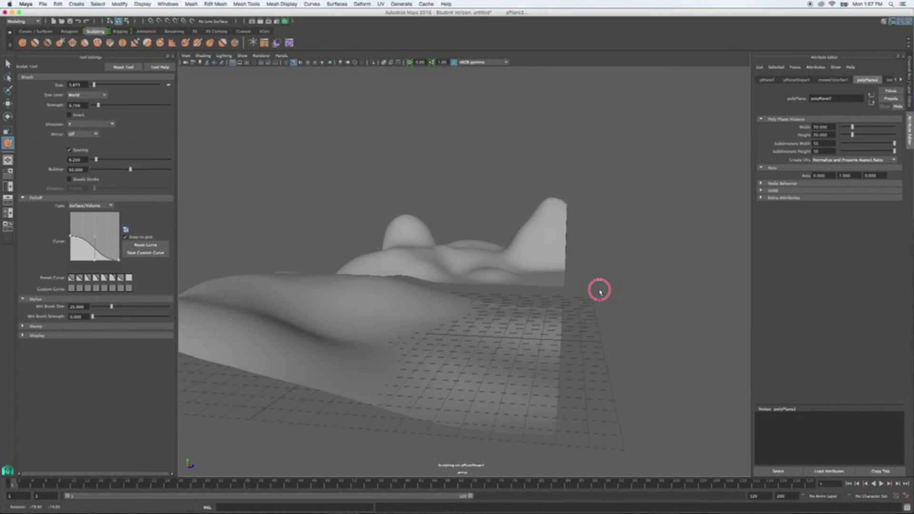
- Set the sculpt direction to Center Normal and push out bulging, overhanging forms along the plane's front and right edges
{"action": "left_click", "coordinate": [107, 123]}
{"action": "left_click", "coordinate": [107, 133]}
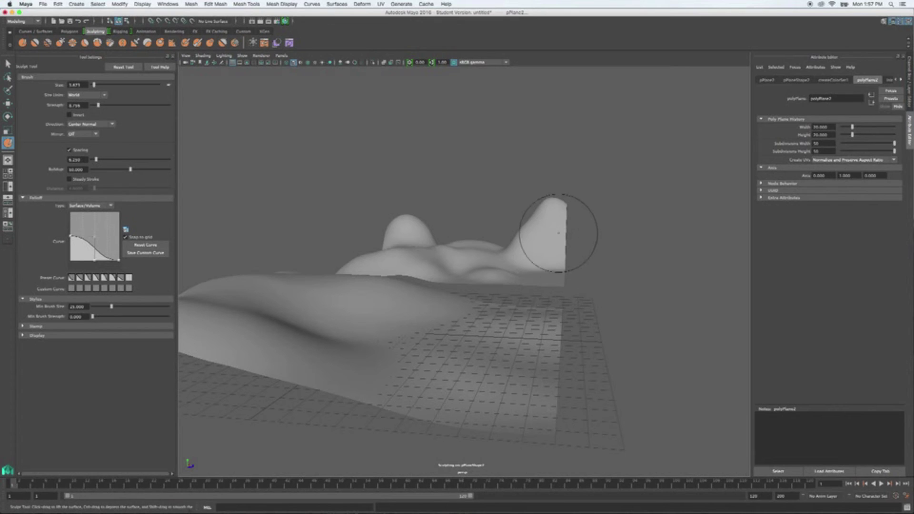
{"action": "mouse_move", "coordinate": [563, 226]}
{"action": "left_mouse_down"}
{"action": "mouse_move", "coordinate": [565, 217]}
{"action": "mouse_move", "coordinate": [596, 227]}
{"action": "mouse_move", "coordinate": [547, 249]}
{"action": "mouse_move", "coordinate": [450, 256]}
{"action": "mouse_move", "coordinate": [434, 268]}
{"action": "left_mouse_up"}
{"action": "mouse_move", "coordinate": [361, 334]}
{"action": "left_mouse_down"}
{"action": "mouse_move", "coordinate": [349, 337]}
{"action": "mouse_move", "coordinate": [361, 348]}
{"action": "mouse_move", "coordinate": [473, 362]}
{"action": "left_mouse_up"}
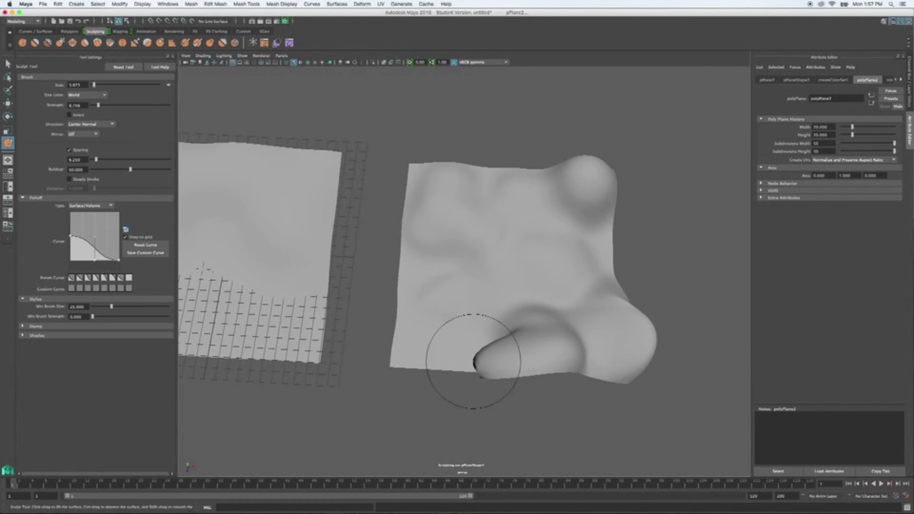
{"action": "mouse_move", "coordinate": [572, 313]}
{"action": "left_mouse_down"}
{"action": "mouse_move", "coordinate": [590, 286]}
{"action": "mouse_move", "coordinate": [596, 306]}
{"action": "mouse_move", "coordinate": [597, 280]}
{"action": "left_mouse_up"}
{"action": "mouse_move", "coordinate": [596, 280]}
{"action": "left_mouse_down"}
{"action": "mouse_move", "coordinate": [571, 278]}
{"action": "mouse_move", "coordinate": [628, 276]}
{"action": "left_mouse_up"}
{"action": "left_click_drag", "start_coordinate": [416, 193], "coordinate": [461, 187], "text": "alt"}
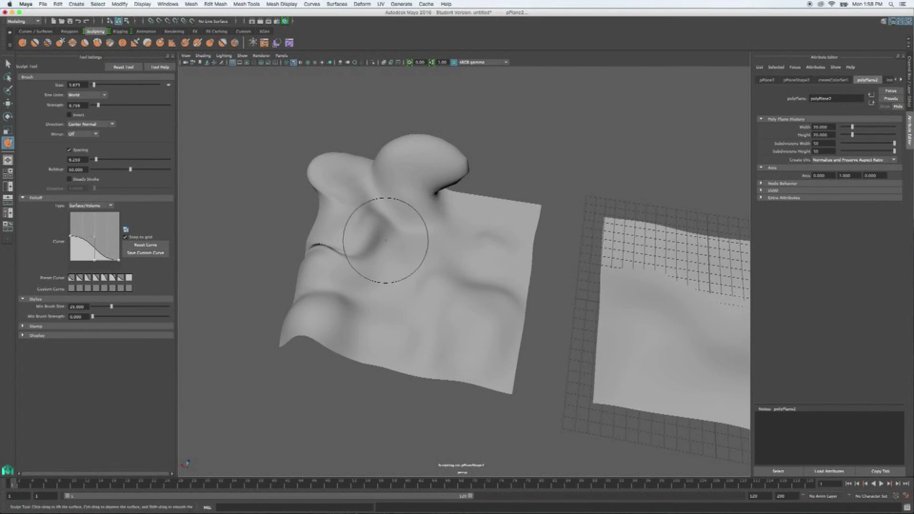
{"action": "mouse_move", "coordinate": [357, 250]}
{"action": "left_mouse_down"}
{"action": "mouse_move", "coordinate": [305, 247]}
{"action": "mouse_move", "coordinate": [318, 265]}
{"action": "left_mouse_up"}
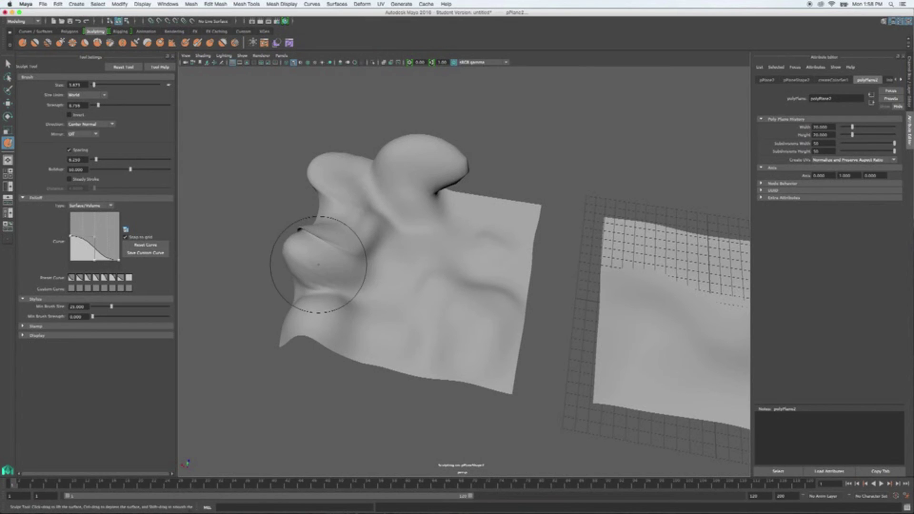
- Soften the creases and overhangs of the bulging forms with the Smooth tool
{"action": "left_click", "coordinate": [35, 43]}
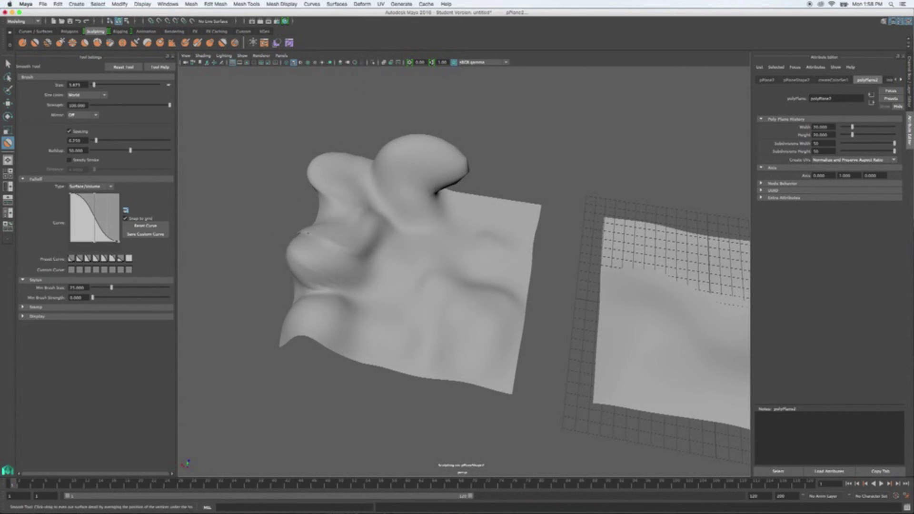
{"action": "mouse_move", "coordinate": [292, 296]}
{"action": "left_mouse_down", "text": "alt"}
{"action": "mouse_move", "coordinate": [373, 234]}
{"action": "mouse_move", "coordinate": [384, 351]}
{"action": "mouse_move", "coordinate": [415, 365]}
{"action": "mouse_move", "coordinate": [359, 349]}
{"action": "mouse_move", "coordinate": [384, 262]}
{"action": "mouse_move", "coordinate": [414, 223]}
{"action": "left_mouse_up", "text": "alt"}
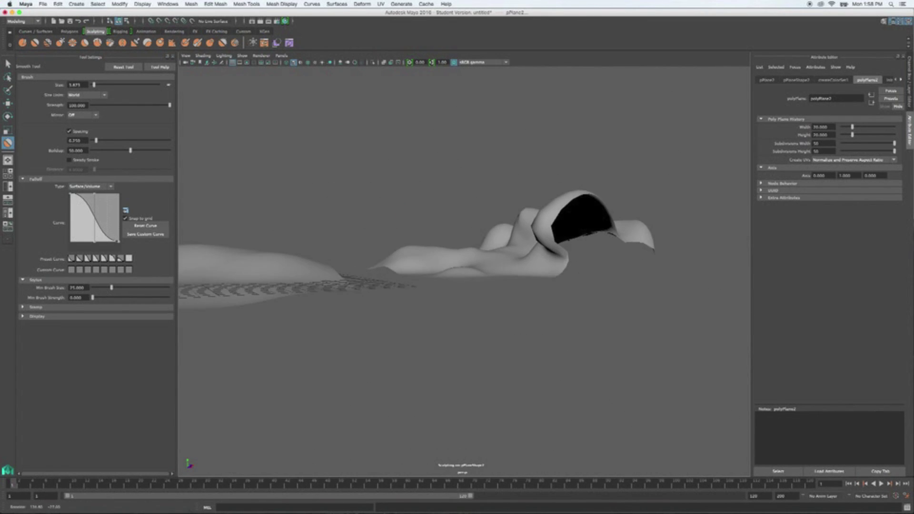
{"action": "mouse_move", "coordinate": [541, 270]}
{"action": "left_mouse_down", "text": "alt"}
{"action": "mouse_move", "coordinate": [521, 261]}
{"action": "mouse_move", "coordinate": [579, 257]}
{"action": "mouse_move", "coordinate": [504, 241]}
{"action": "mouse_move", "coordinate": [539, 253]}
{"action": "mouse_move", "coordinate": [367, 296]}
{"action": "left_mouse_up", "text": "alt"}
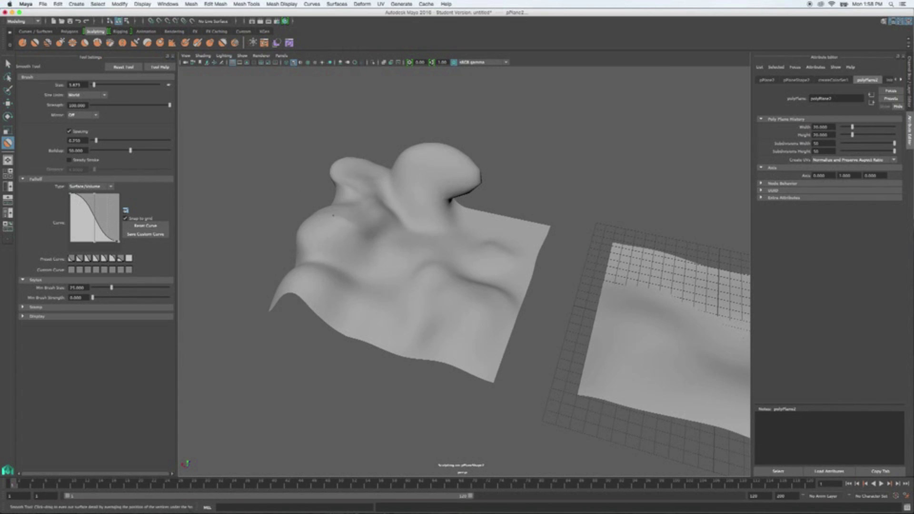
{"action": "left_click_drag", "start_coordinate": [407, 153], "coordinate": [469, 184]}
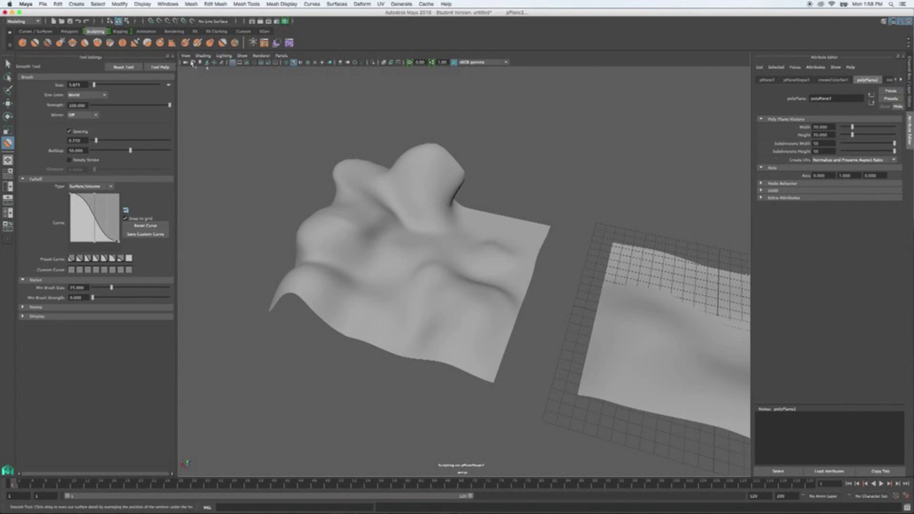
- Return to the Sculpt tool and set its direction to Y
{"action": "left_click", "coordinate": [22, 43]}
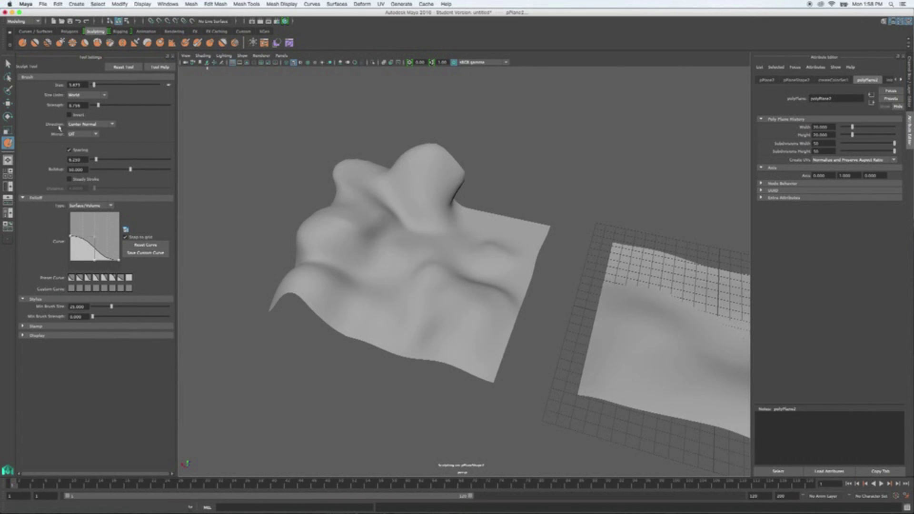
{"action": "left_click", "coordinate": [113, 124]}
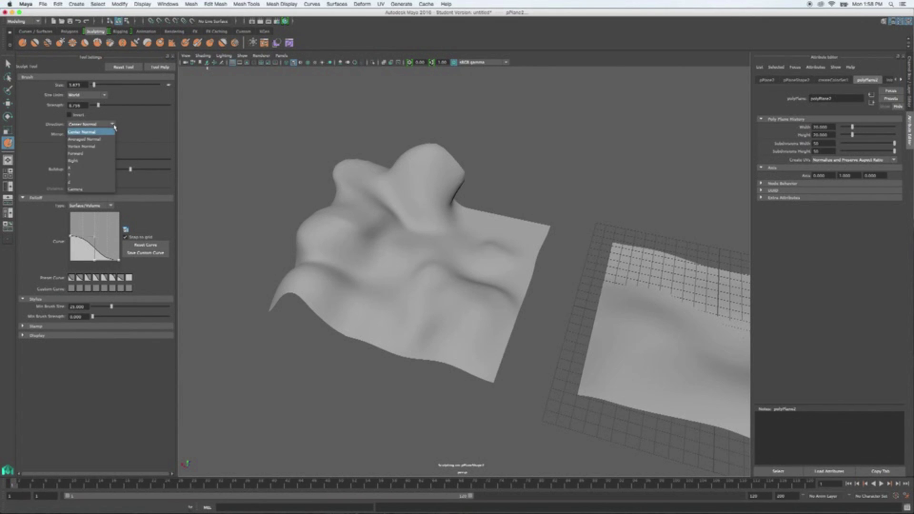
{"action": "left_click", "coordinate": [92, 175]}
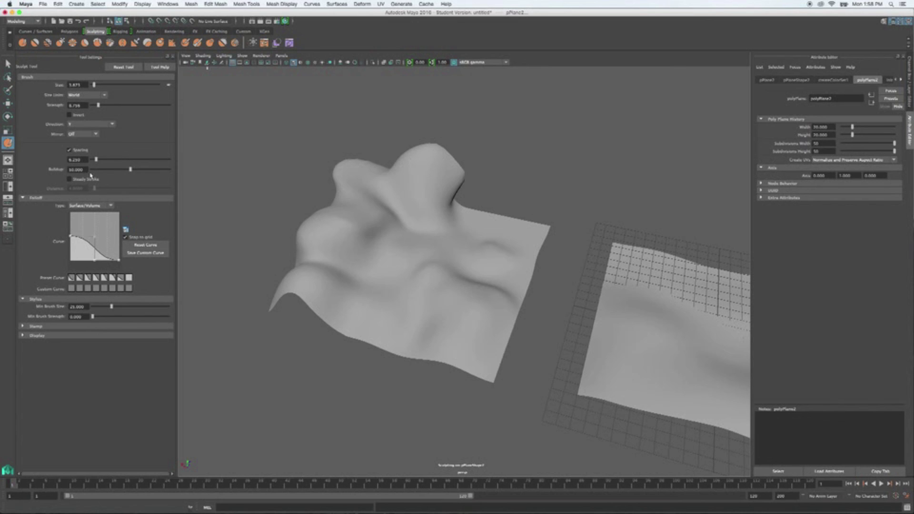